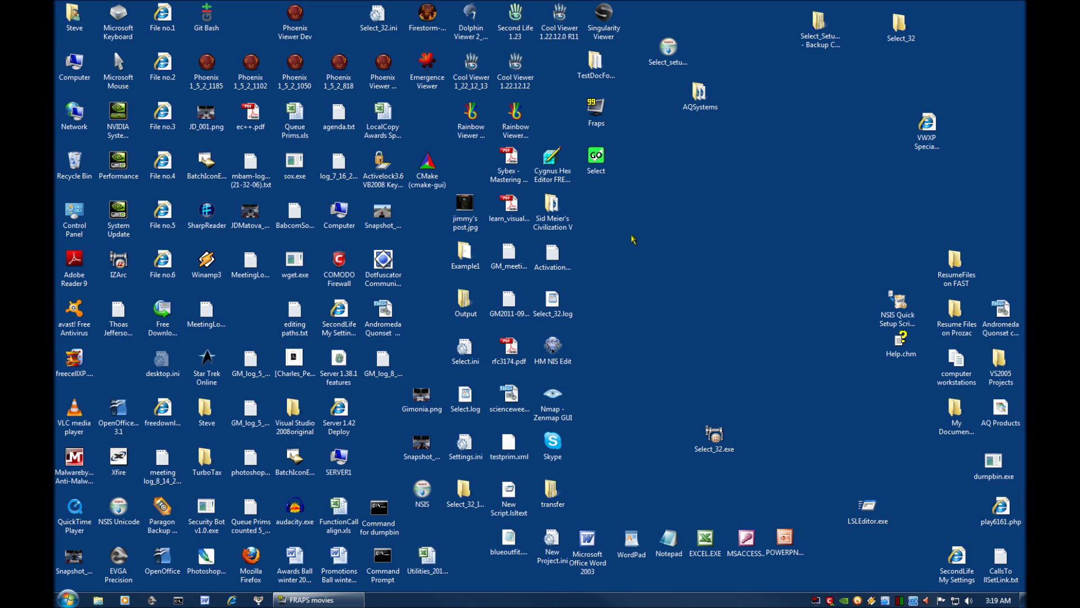
Launch Select from the desktop and create a new Select menu named Office
{"action": "left_click", "coordinate": [595, 162]}
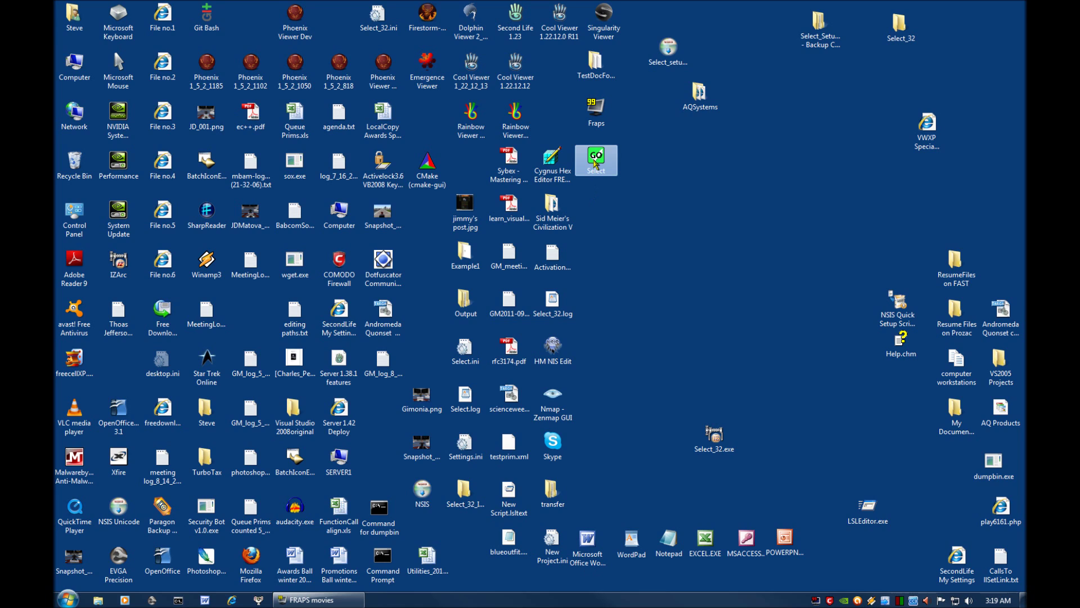
{"action": "double_click", "coordinate": [595, 163]}
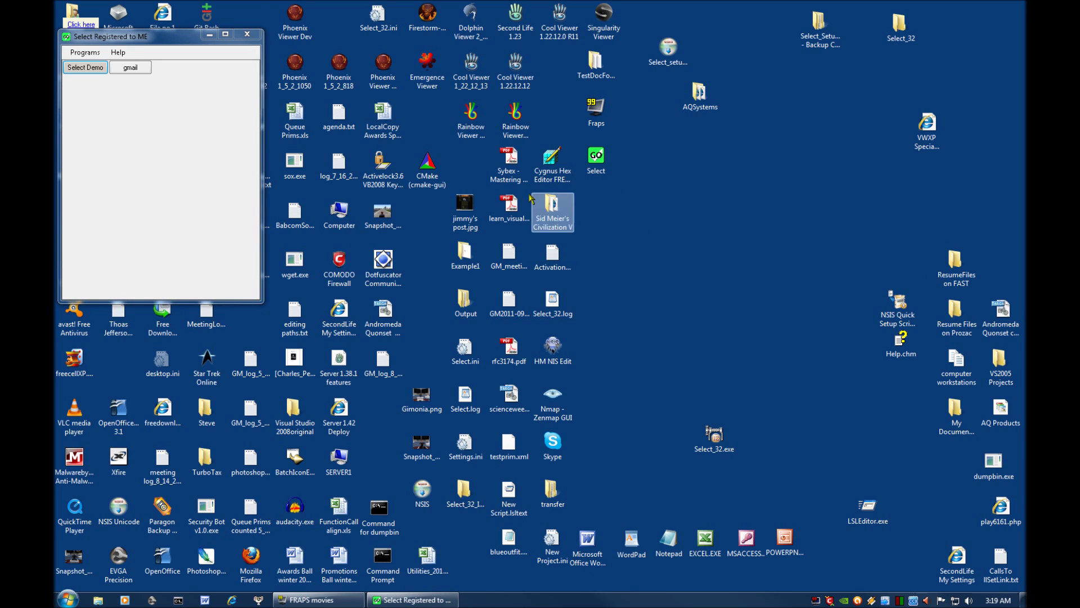
{"action": "left_click", "coordinate": [86, 53]}
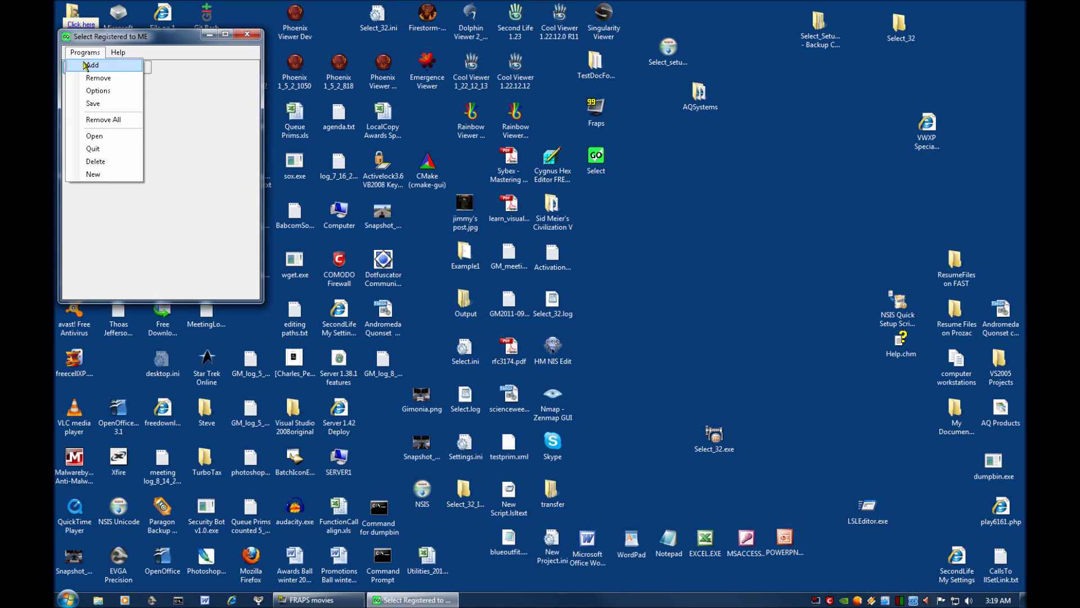
{"action": "left_click", "coordinate": [95, 173]}
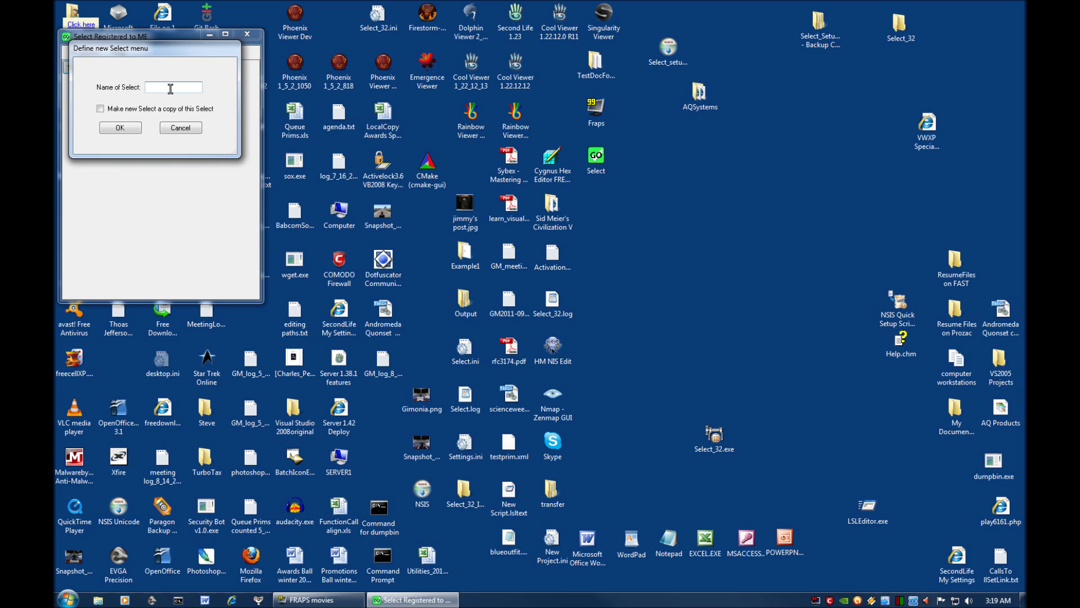
{"action": "type", "text": "O"}
{"action": "left_click", "coordinate": [125, 131]}
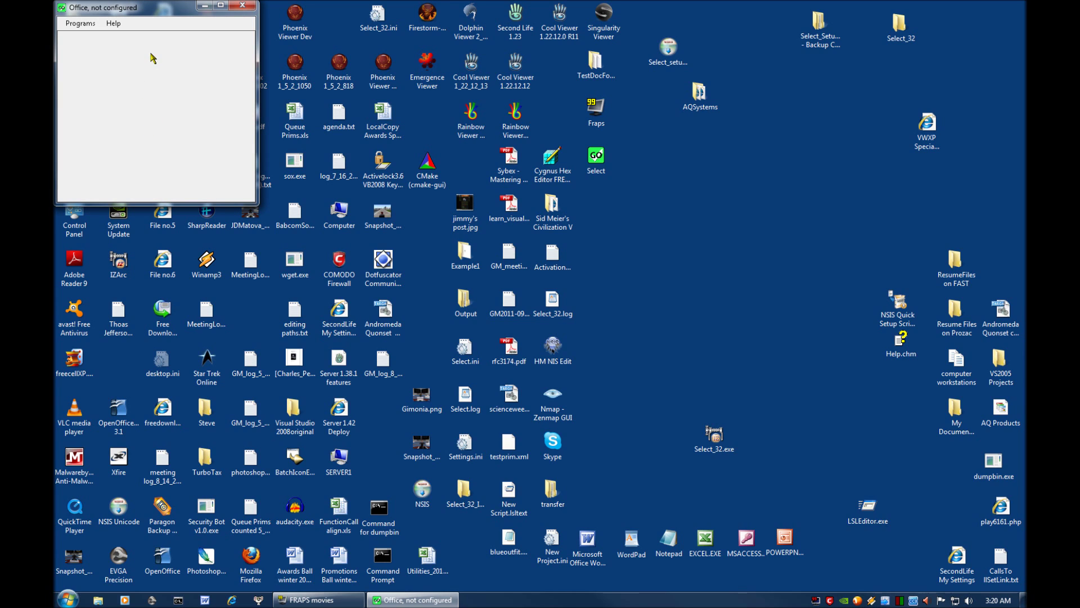
Add a program button to the Office menu and name it Word
{"action": "left_click", "coordinate": [80, 23]}
{"action": "left_click", "coordinate": [80, 36]}
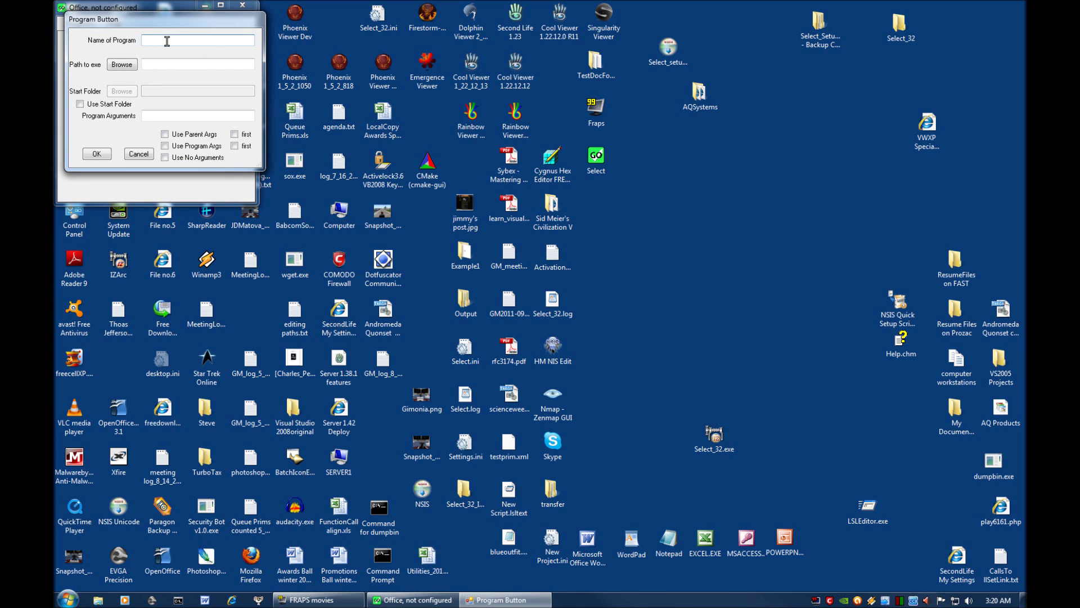
{"action": "type", "text": "Word"}
Browse for the Word button's executable in E:\Program Files\Microsoft Office\OFFICE11
{"action": "left_click", "coordinate": [120, 66]}
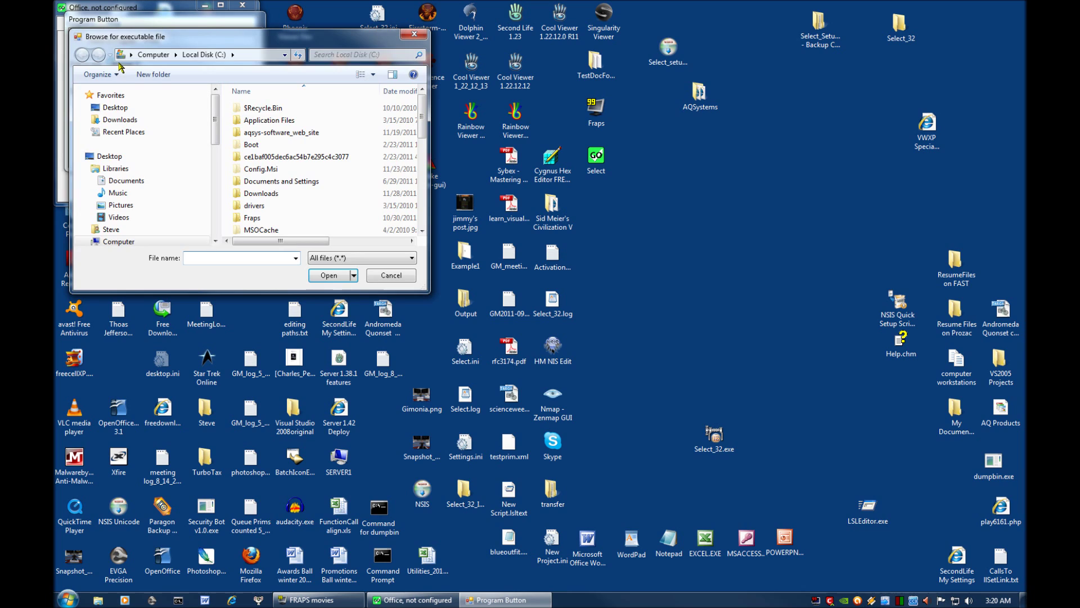
{"action": "left_click_drag", "start_coordinate": [215, 123], "coordinate": [215, 152]}
{"action": "left_click", "coordinate": [124, 140]}
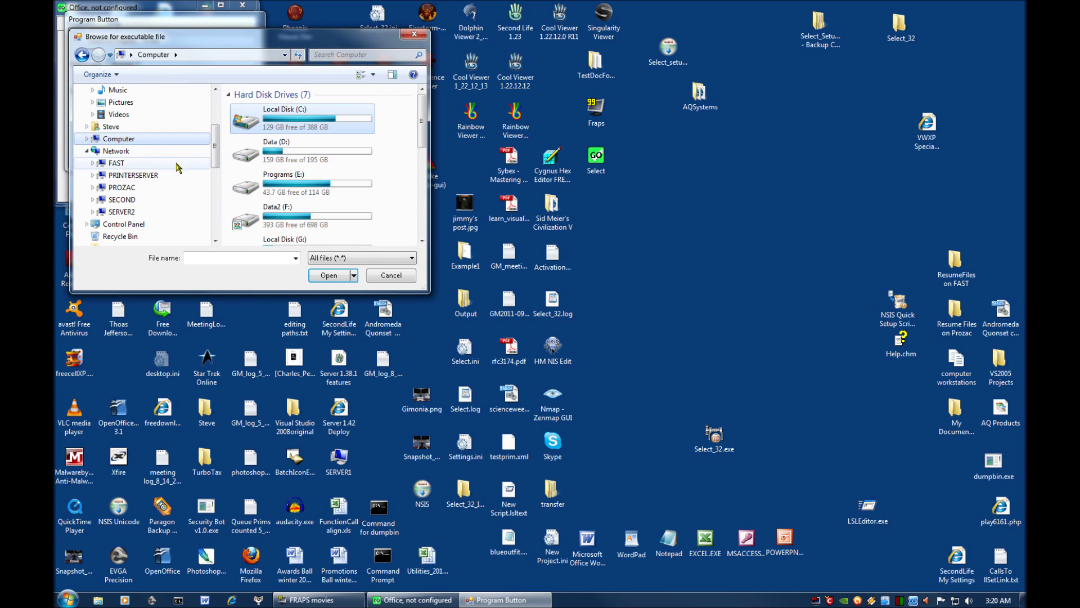
{"action": "left_click", "coordinate": [248, 190]}
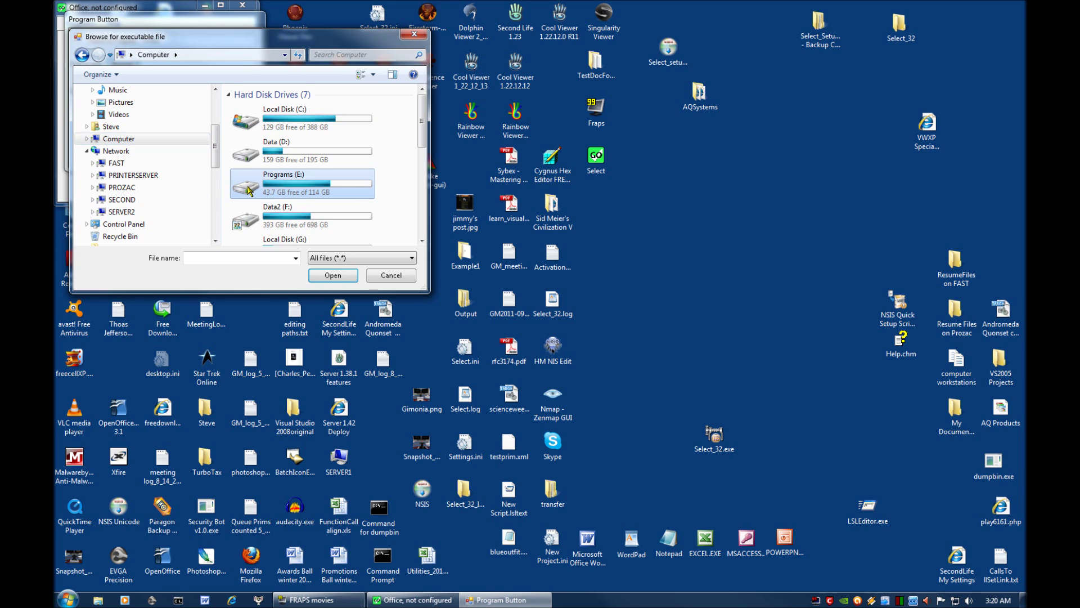
{"action": "double_click", "coordinate": [248, 190]}
{"action": "scroll", "coordinate": [309, 168], "scroll_direction": "down", "scroll_amount": 2}
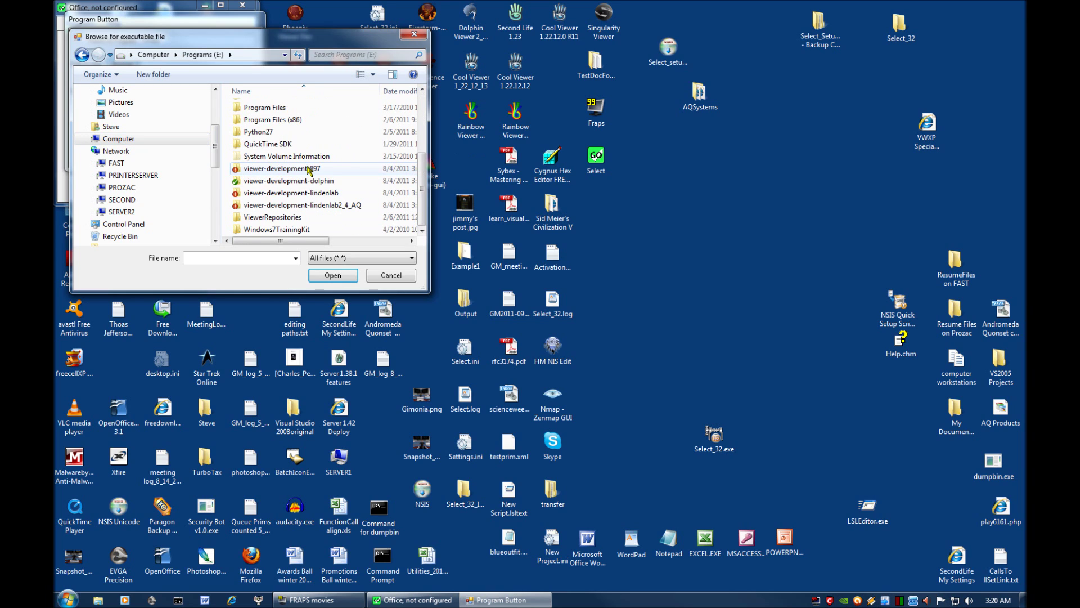
{"action": "double_click", "coordinate": [264, 109]}
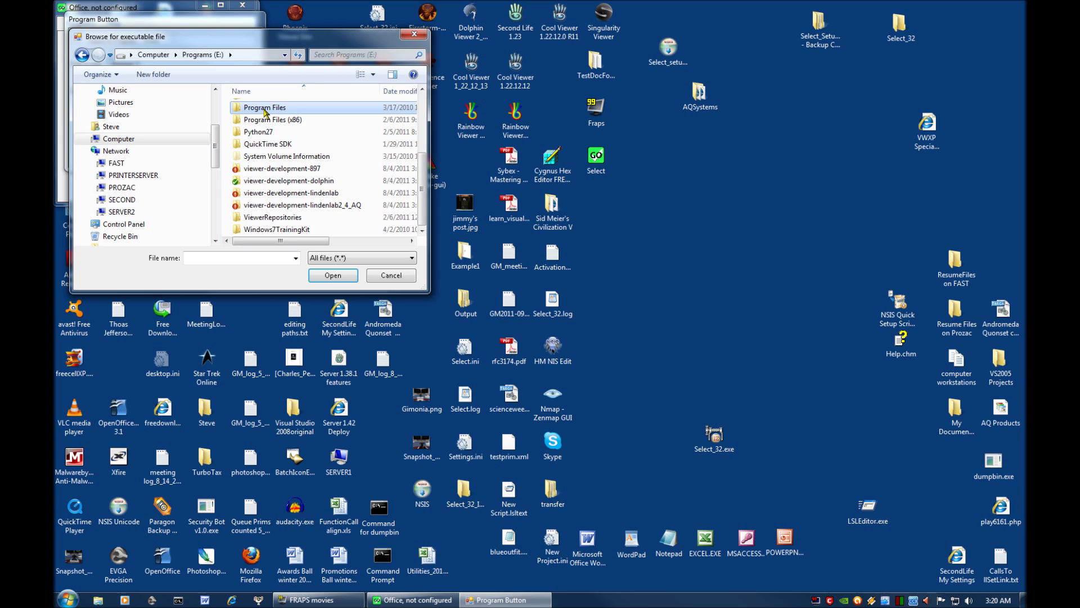
{"action": "double_click", "coordinate": [260, 122]}
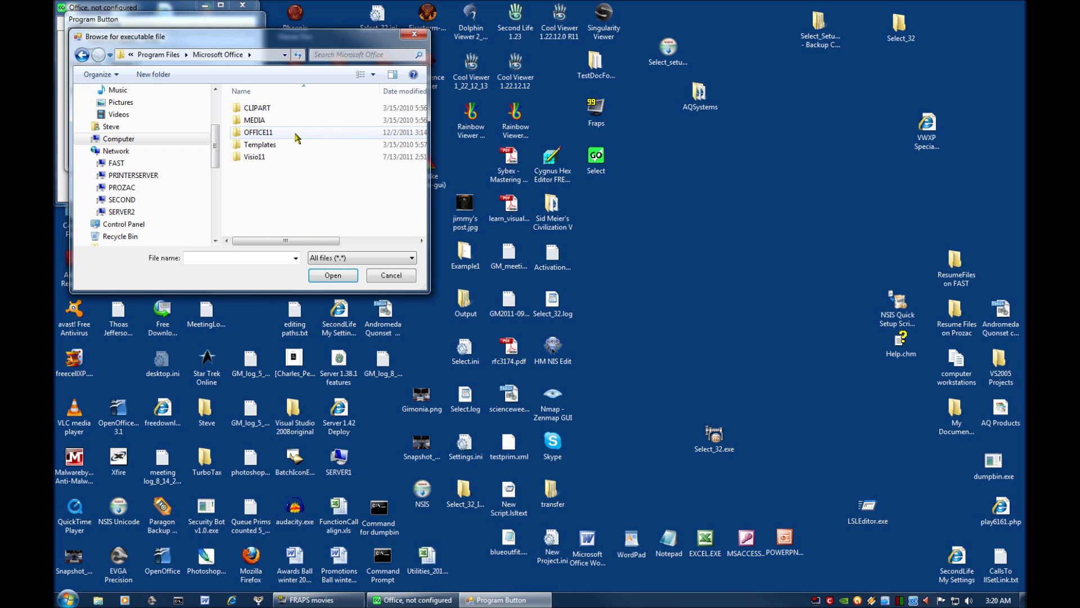
{"action": "double_click", "coordinate": [256, 134]}
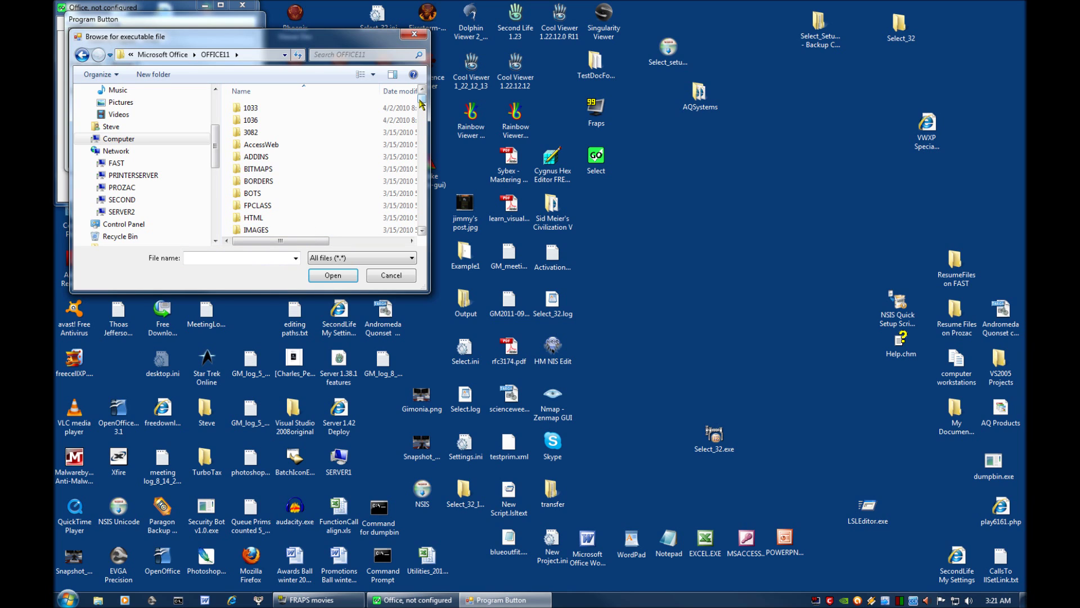
Choose WINWORD.EXE from the OFFICE11 folder as the Word button's executable
{"action": "left_click_drag", "start_coordinate": [420, 103], "coordinate": [414, 163]}
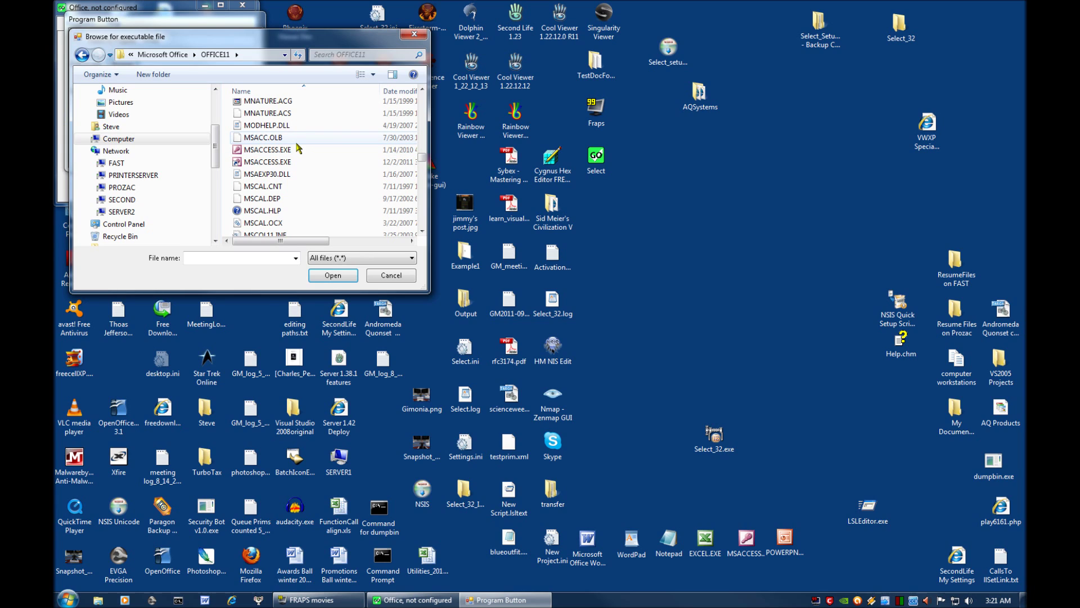
{"action": "scroll", "coordinate": [307, 157], "scroll_direction": "down", "scroll_amount": 3}
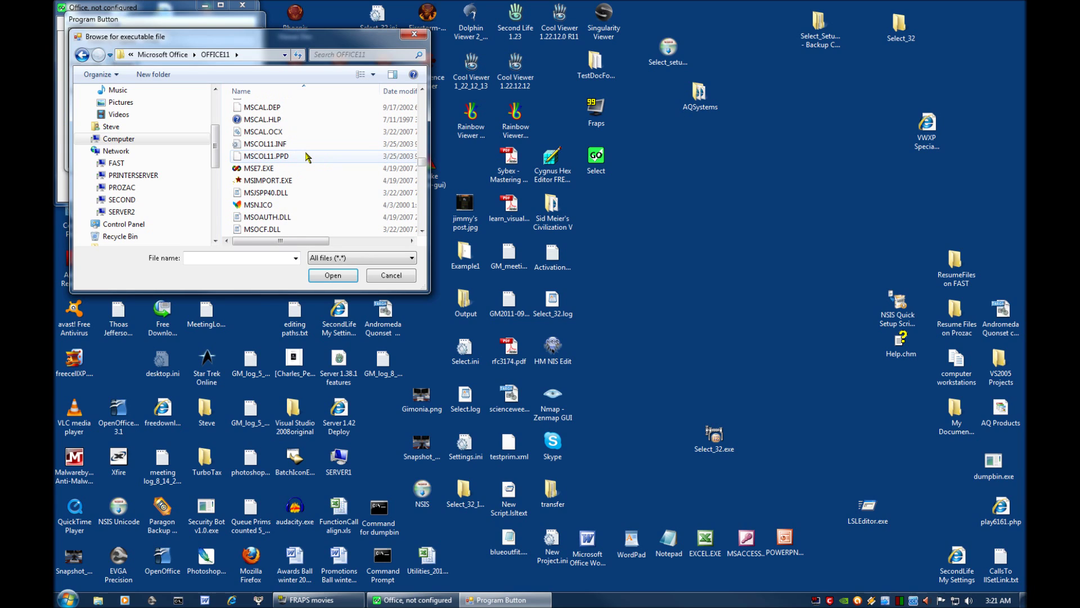
{"action": "scroll", "coordinate": [308, 156], "scroll_direction": "down", "scroll_amount": 5}
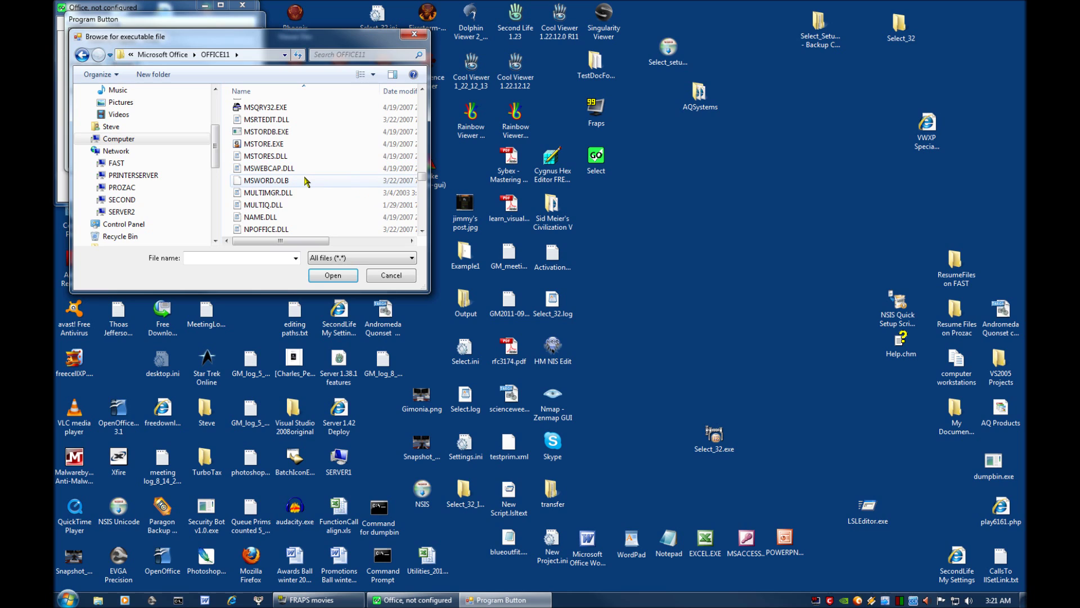
{"action": "scroll", "coordinate": [307, 180], "scroll_direction": "down", "scroll_amount": 3}
{"action": "scroll", "coordinate": [307, 180], "scroll_direction": "down", "scroll_amount": 10}
{"action": "scroll", "coordinate": [308, 180], "scroll_direction": "down", "scroll_amount": 10}
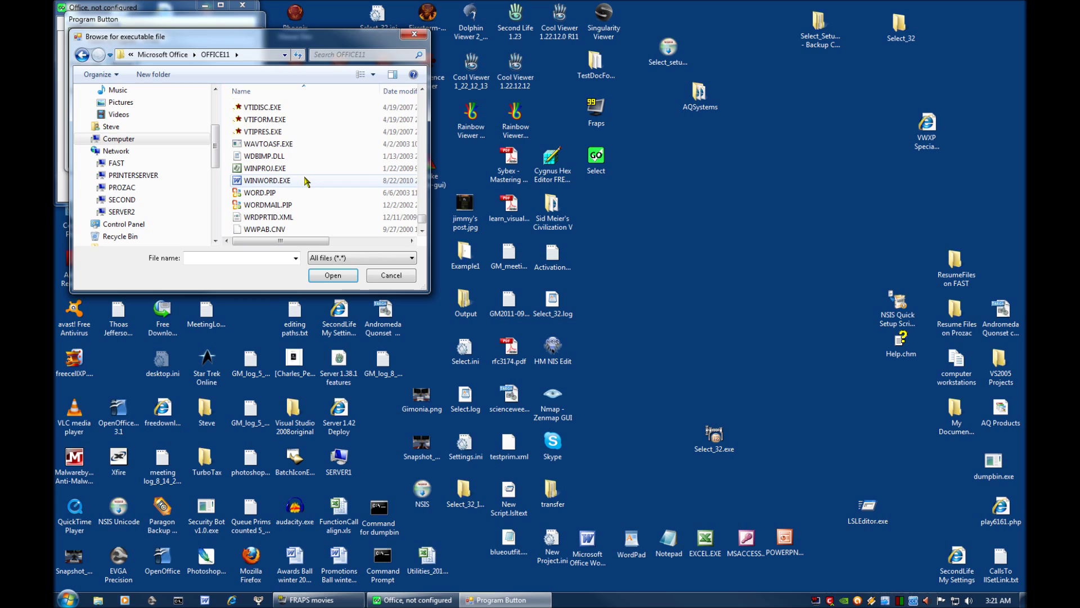
{"action": "scroll", "coordinate": [307, 180], "scroll_direction": "down", "scroll_amount": 2}
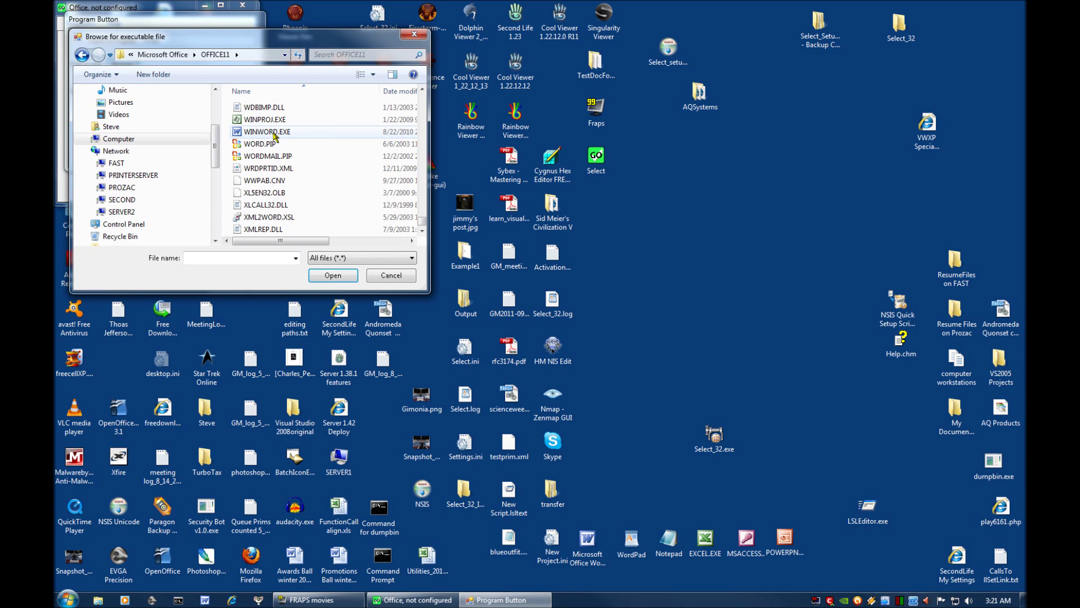
{"action": "mouse_move", "coordinate": [273, 133]}
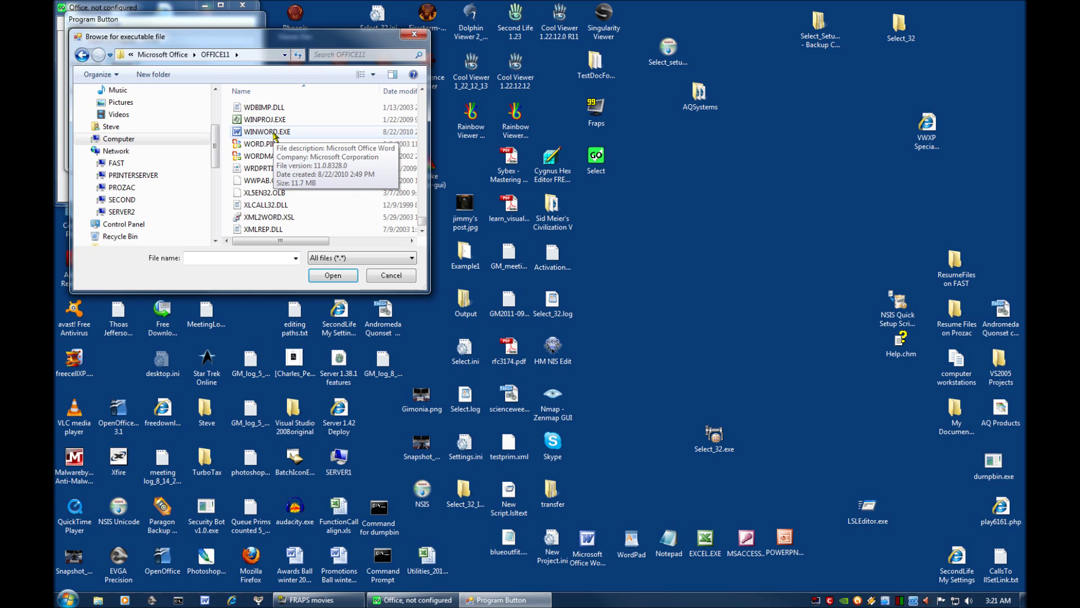
{"action": "left_click", "coordinate": [274, 134]}
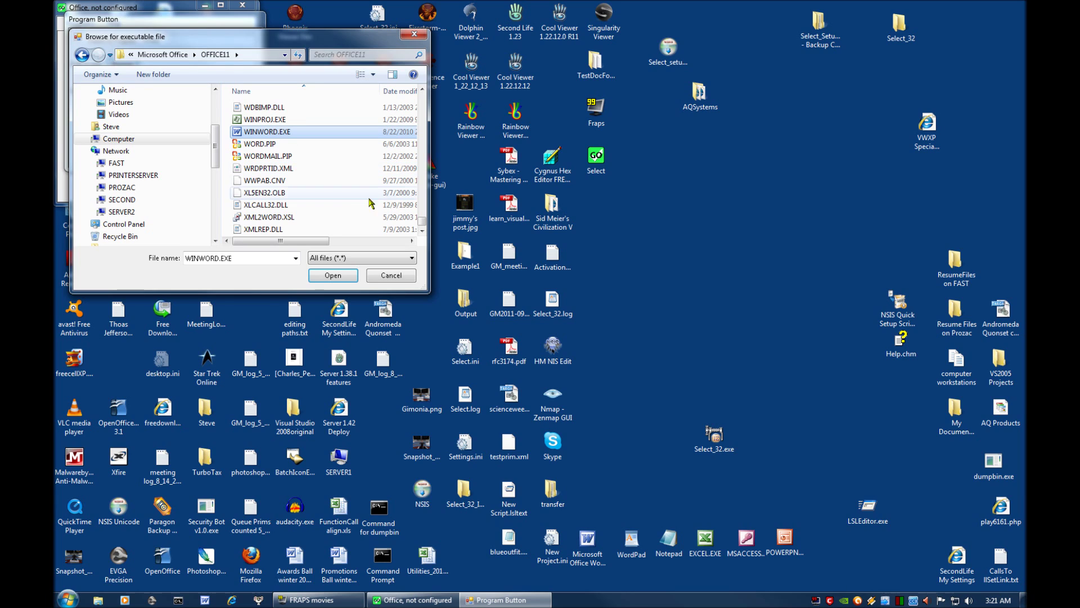
{"action": "left_click", "coordinate": [350, 275]}
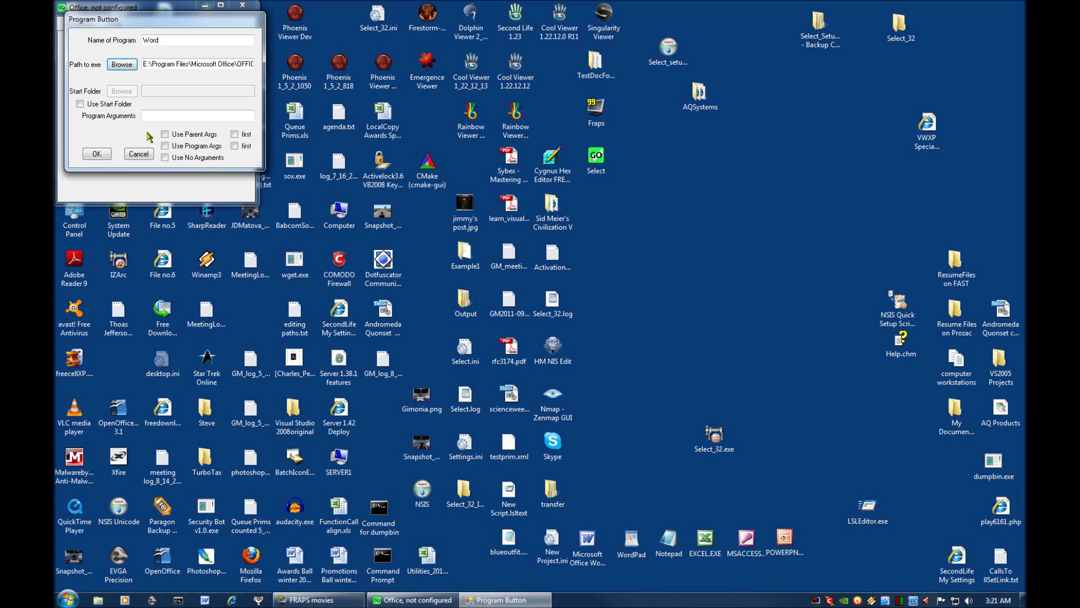
Save the Word button with Use No Arguments enabled, and test it by launching Word and closing it again
{"action": "left_click", "coordinate": [165, 158]}
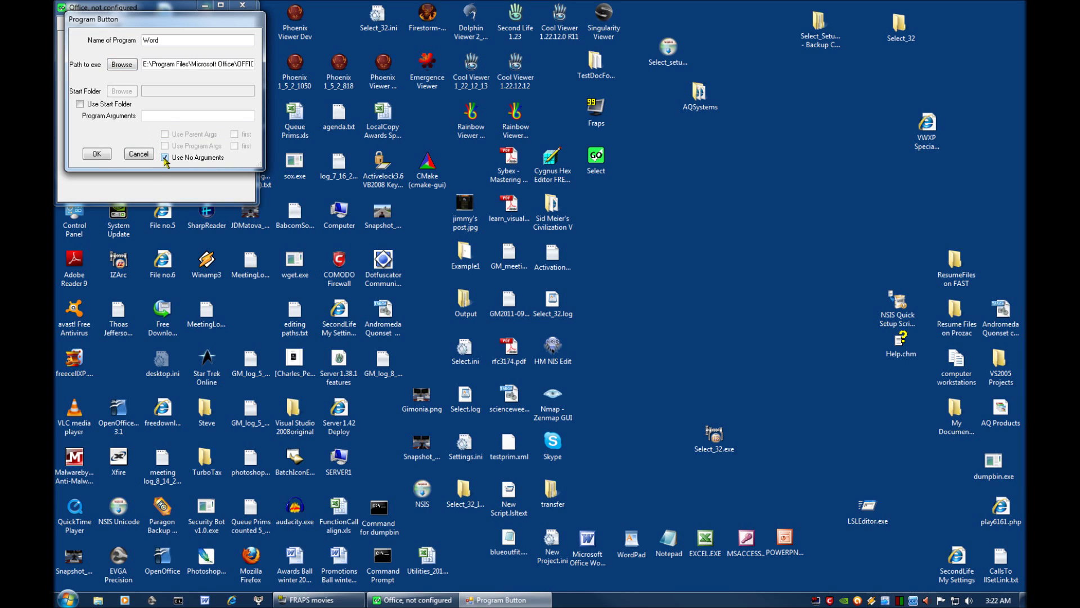
{"action": "left_click", "coordinate": [97, 154]}
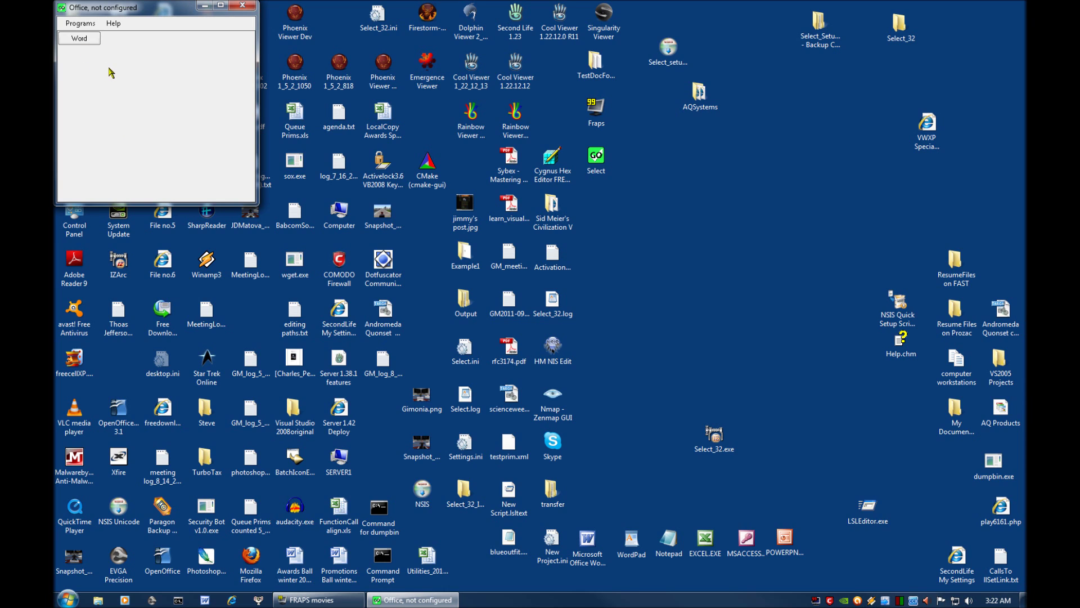
{"action": "left_click", "coordinate": [80, 43]}
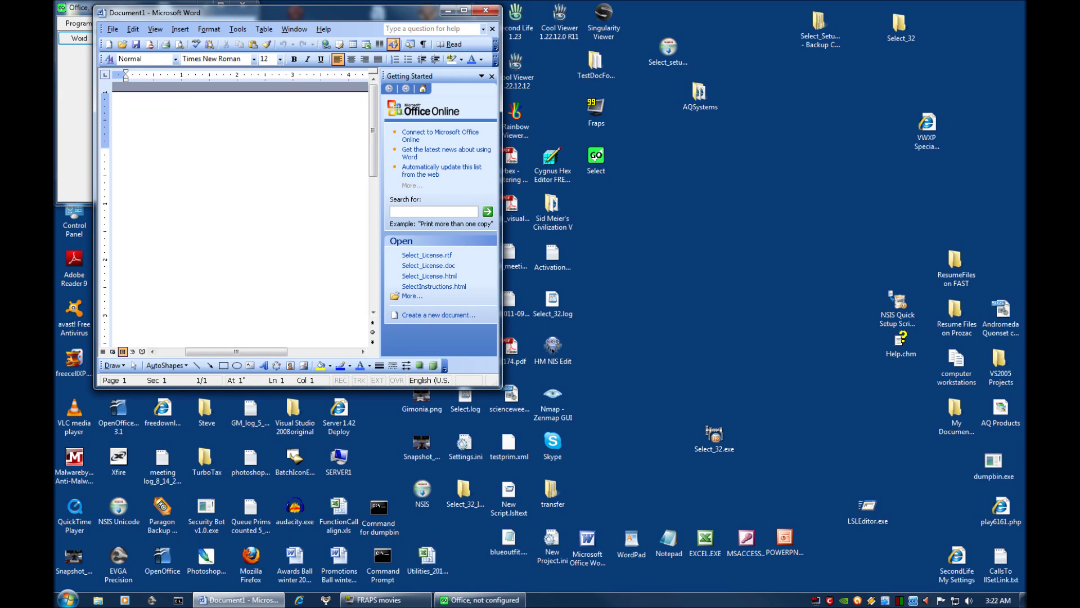
{"action": "left_click", "coordinate": [486, 10]}
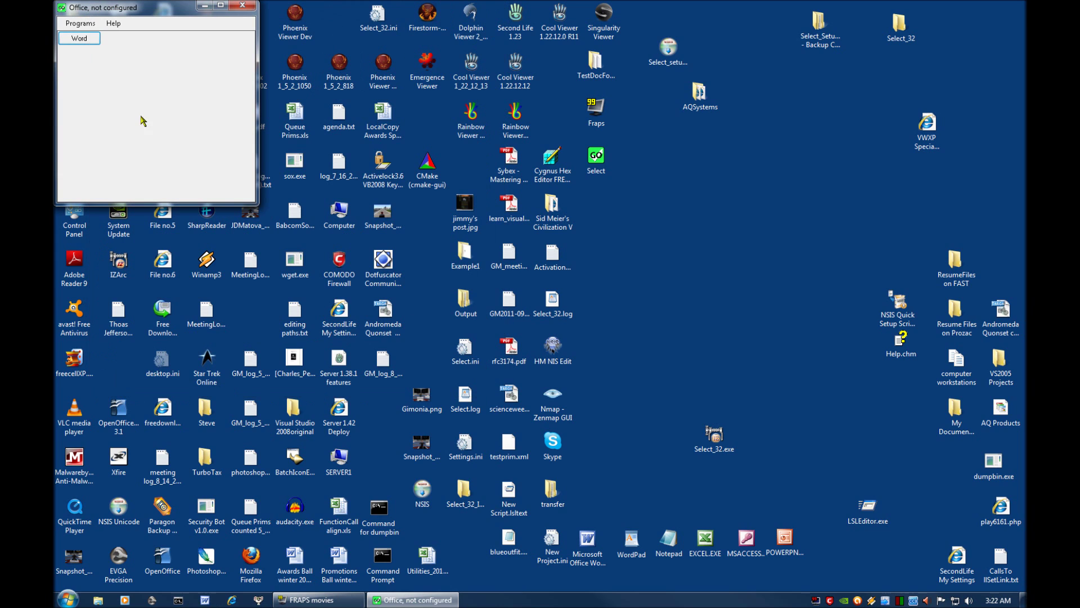
Add another program button to the Office menu and name it Excel
{"action": "left_click", "coordinate": [79, 25]}
{"action": "left_click", "coordinate": [84, 36]}
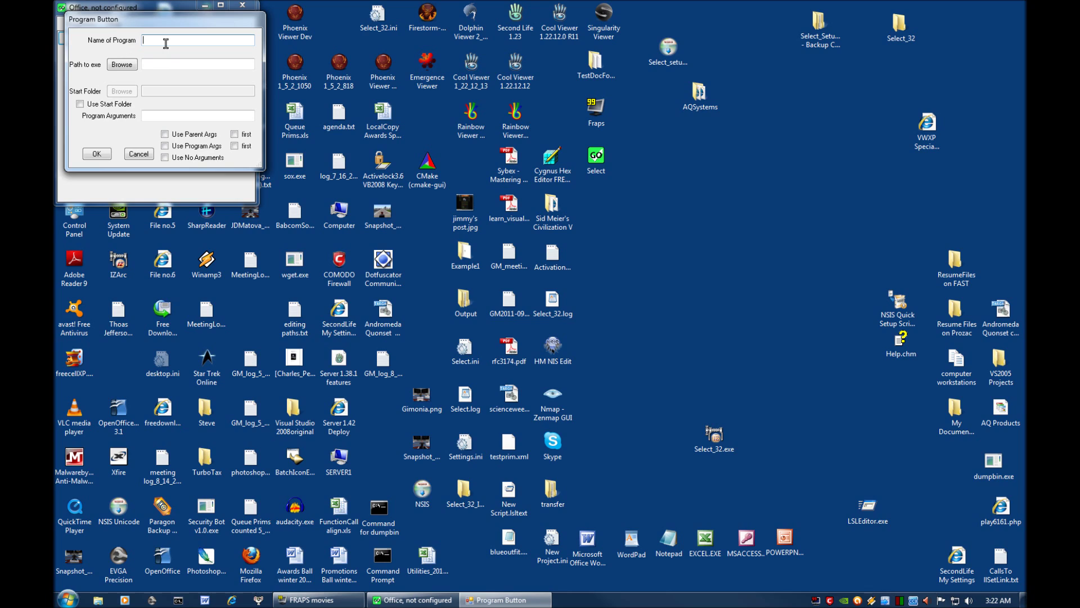
{"action": "type", "text": "Excel"}
Browse for the Excel button's executable in E:\Program Files\Microsoft Office\OFFICE11
{"action": "left_click", "coordinate": [116, 67]}
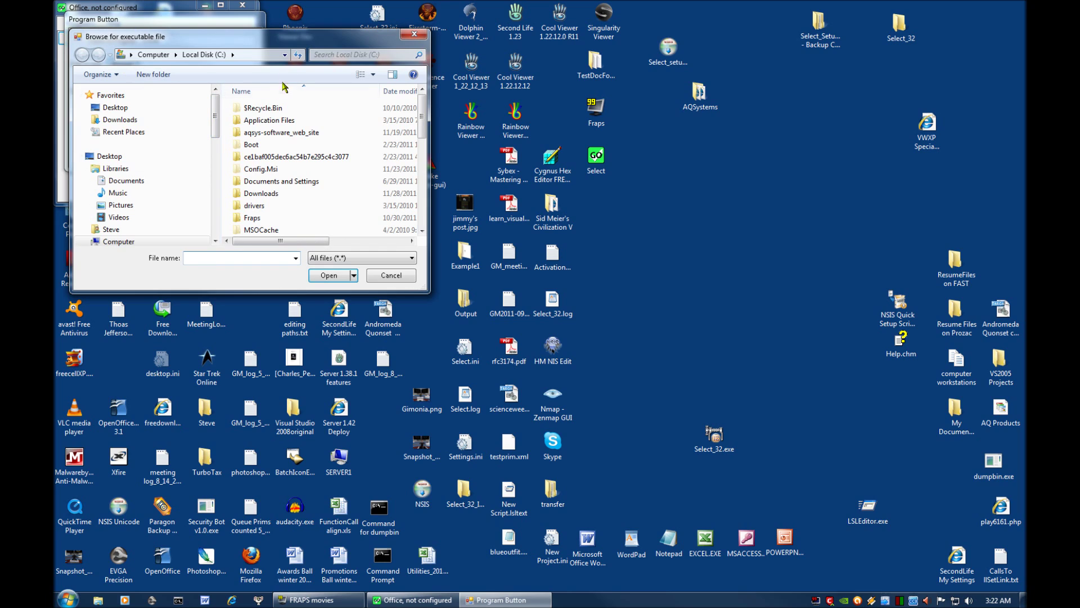
{"action": "left_click", "coordinate": [284, 55]}
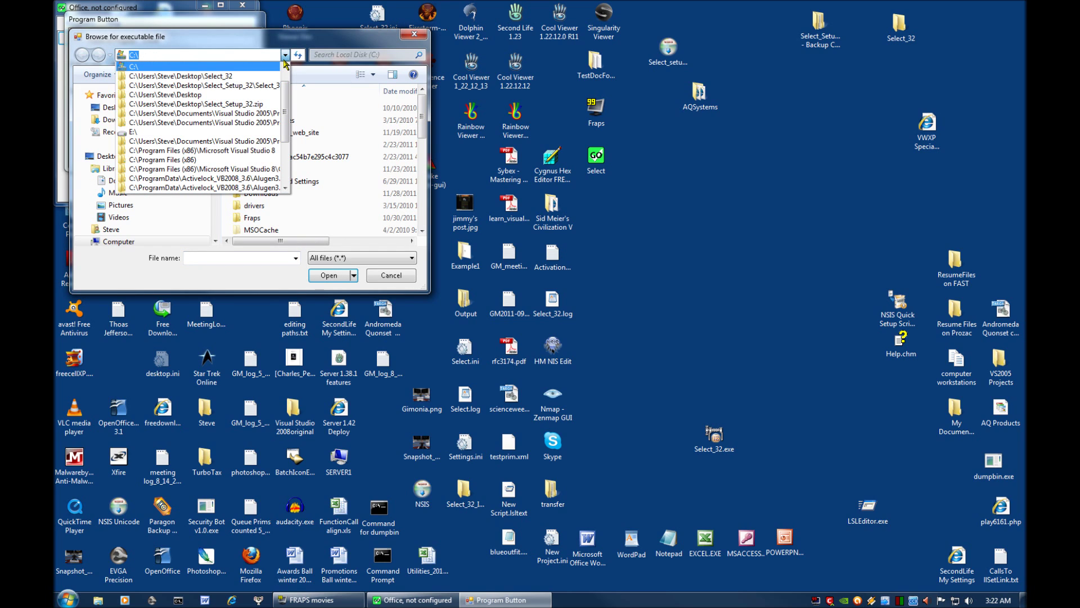
{"action": "left_click", "coordinate": [284, 59]}
{"action": "type", "text": "E:\\"}
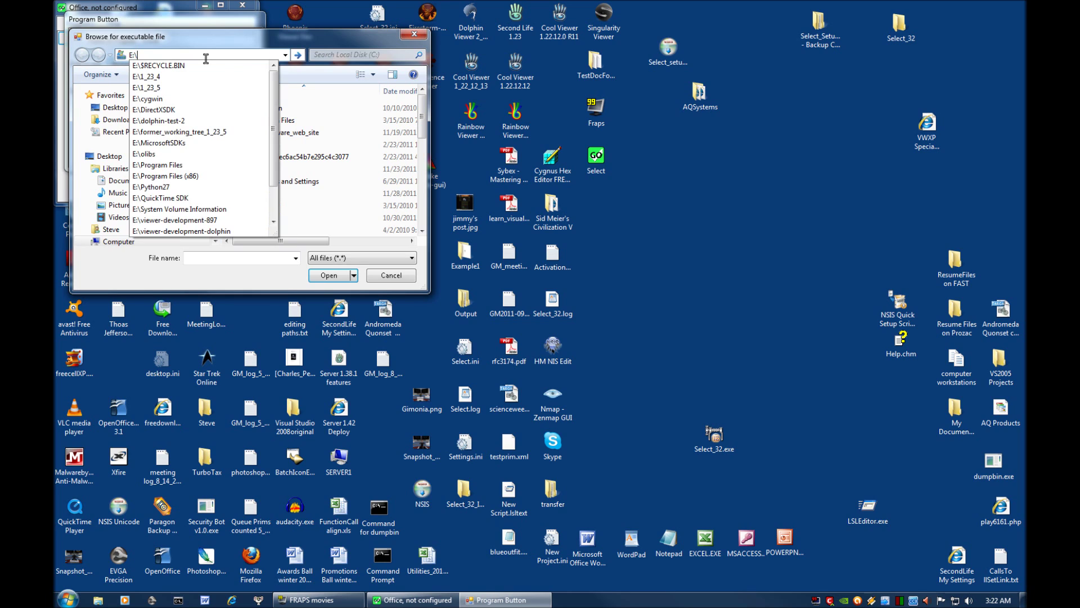
{"action": "key", "text": "Return"}
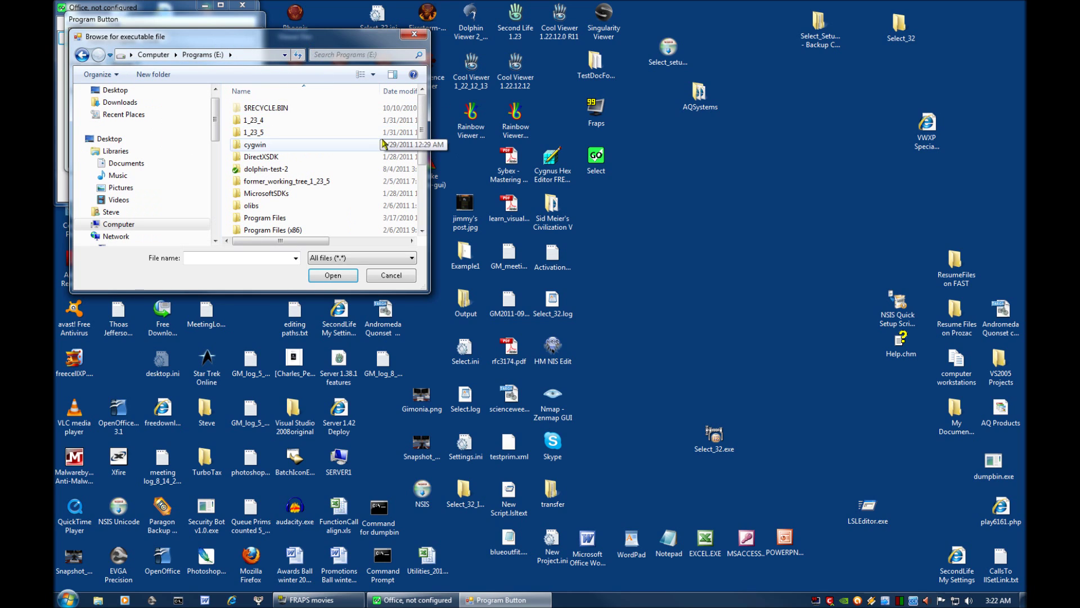
{"action": "scroll", "coordinate": [264, 124], "scroll_direction": "down", "scroll_amount": 3}
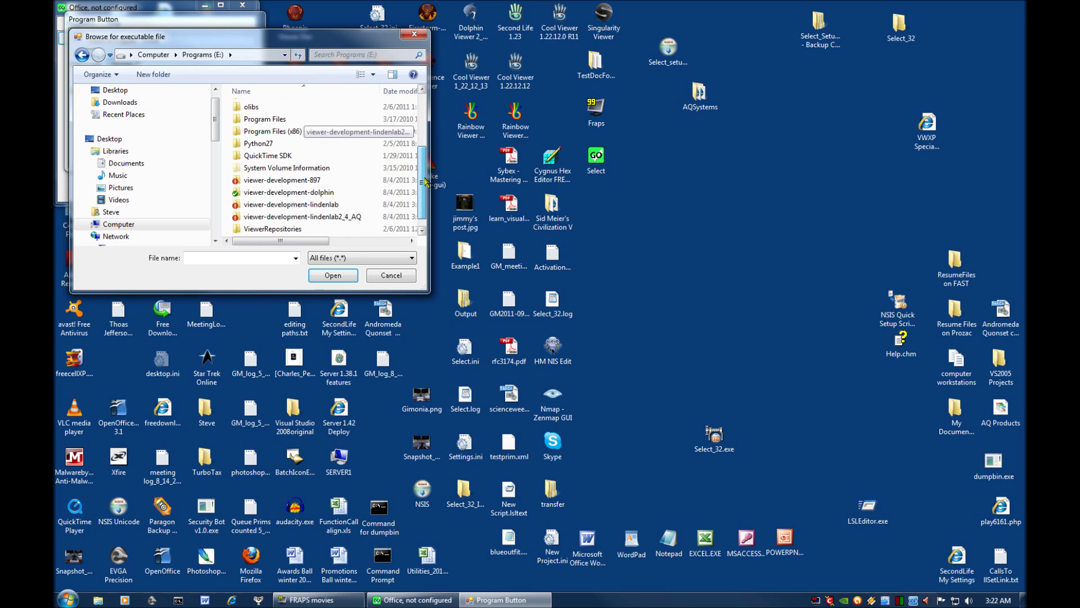
{"action": "double_click", "coordinate": [263, 120]}
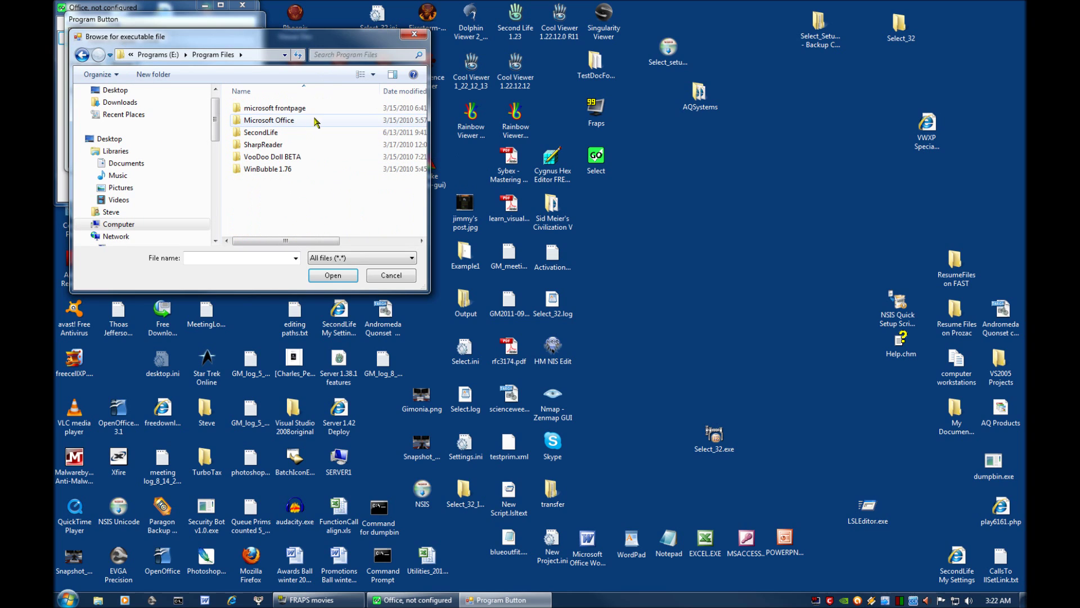
{"action": "double_click", "coordinate": [264, 121]}
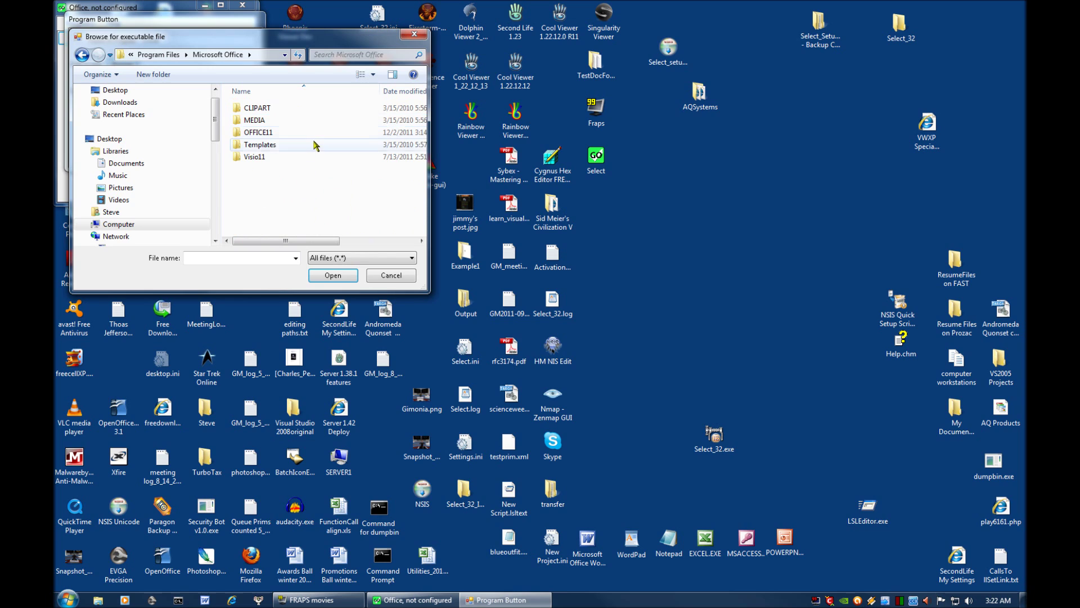
{"action": "double_click", "coordinate": [264, 133]}
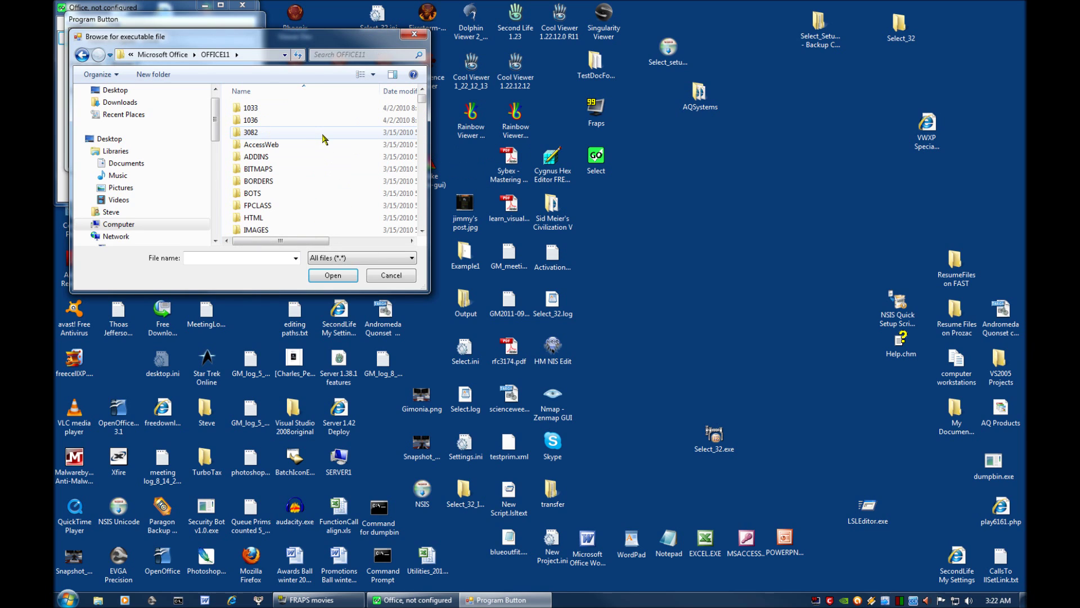
Choose the EXCEL.EXE dated 7/22/2011 from the OFFICE11 folder as the Excel button's executable
{"action": "left_click_drag", "start_coordinate": [424, 106], "coordinate": [425, 133]}
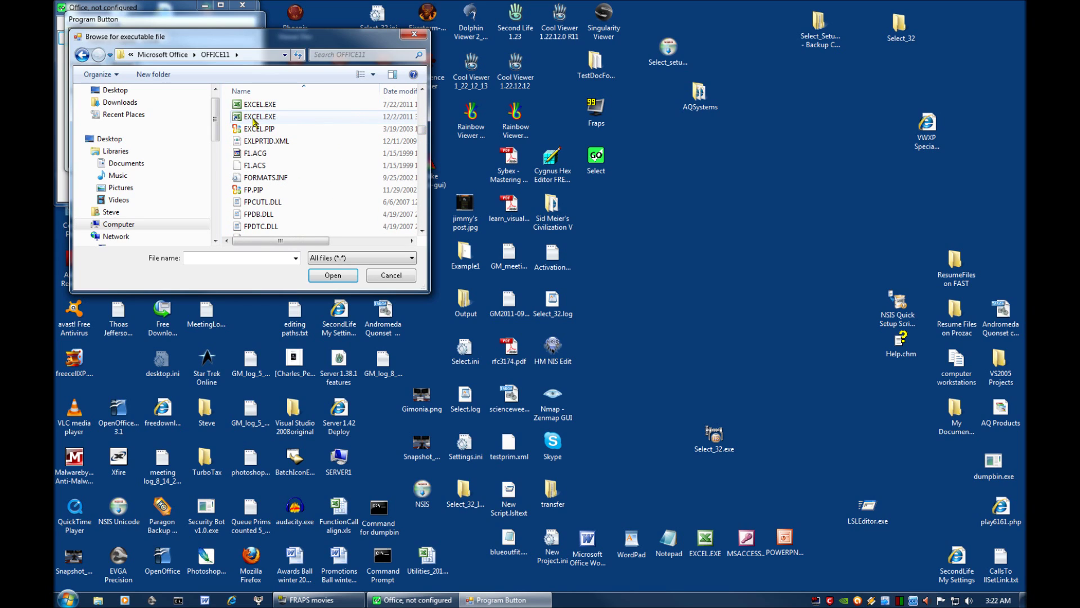
{"action": "mouse_move", "coordinate": [292, 242]}
{"action": "left_mouse_down"}
{"action": "mouse_move", "coordinate": [335, 236]}
{"action": "mouse_move", "coordinate": [277, 227]}
{"action": "left_mouse_up"}
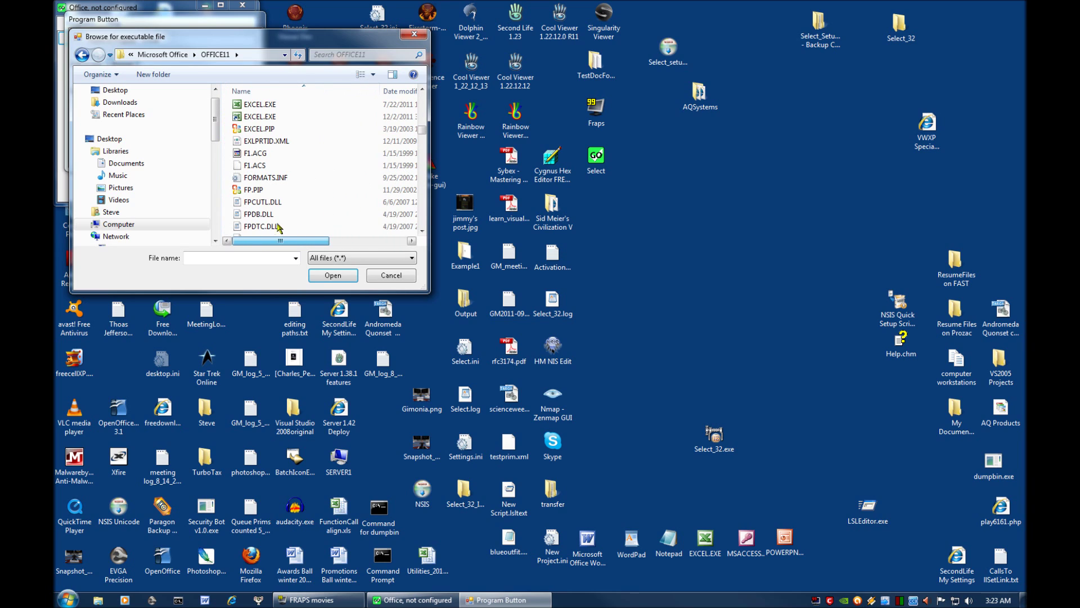
{"action": "left_click", "coordinate": [259, 106]}
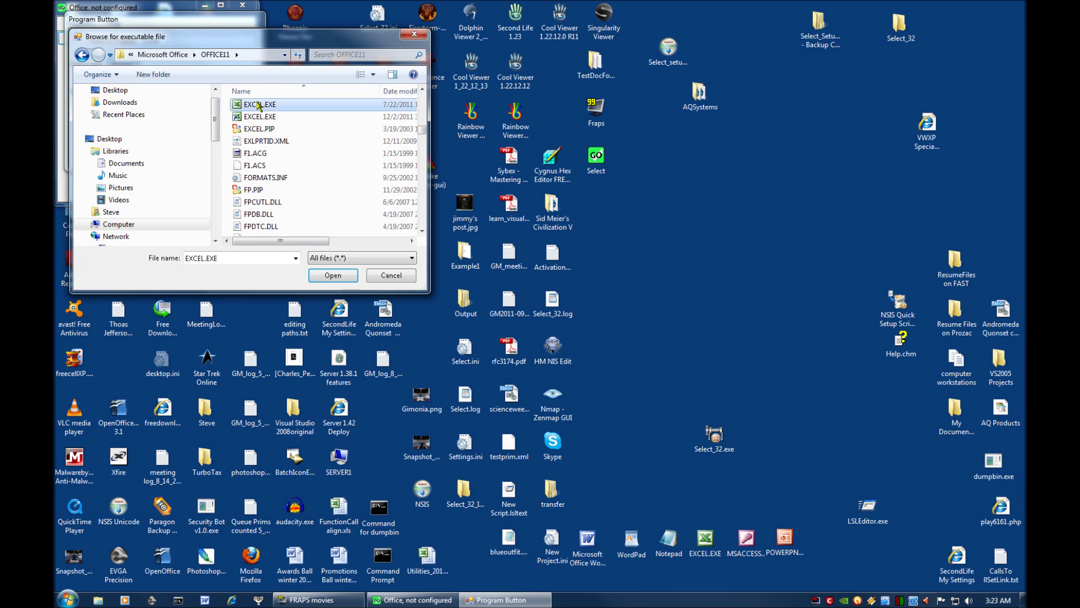
{"action": "left_click", "coordinate": [334, 276]}
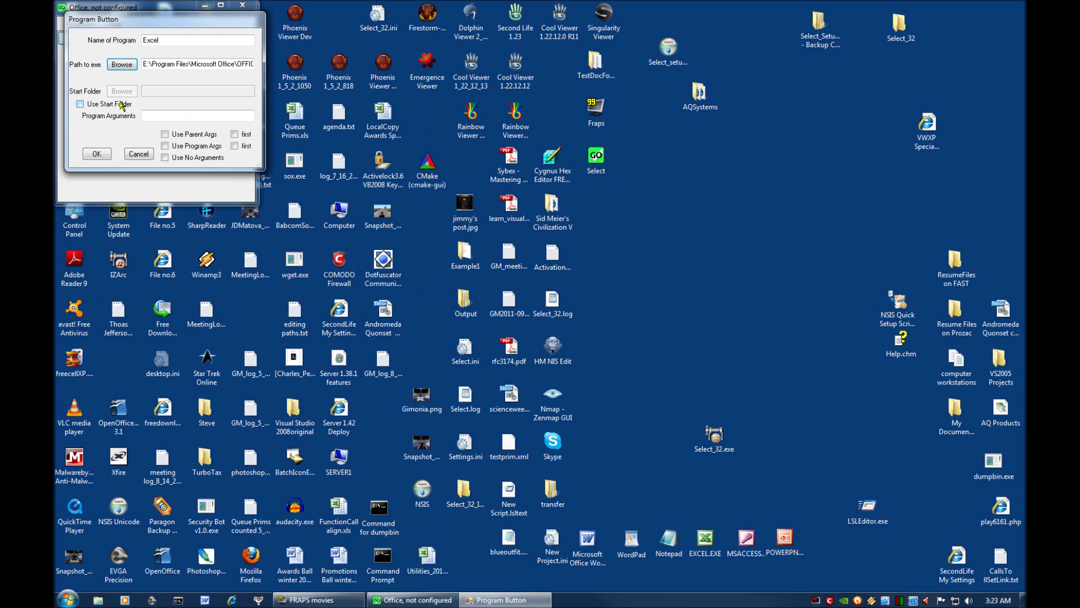
Save the Excel button with Use No Arguments enabled, and test it by launching Excel and closing it again
{"action": "left_click", "coordinate": [165, 158]}
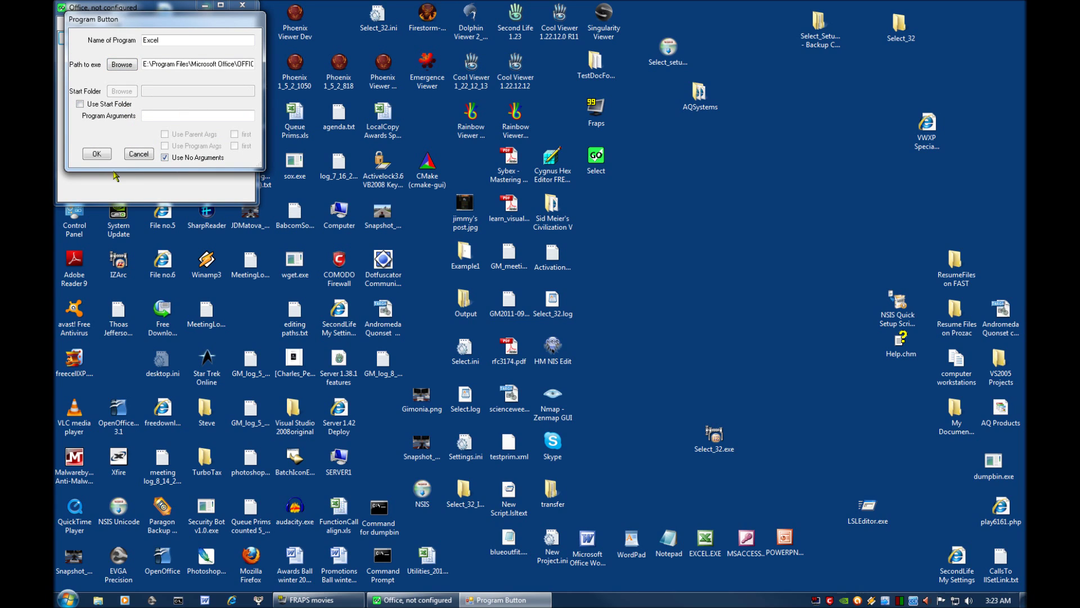
{"action": "left_click", "coordinate": [96, 156]}
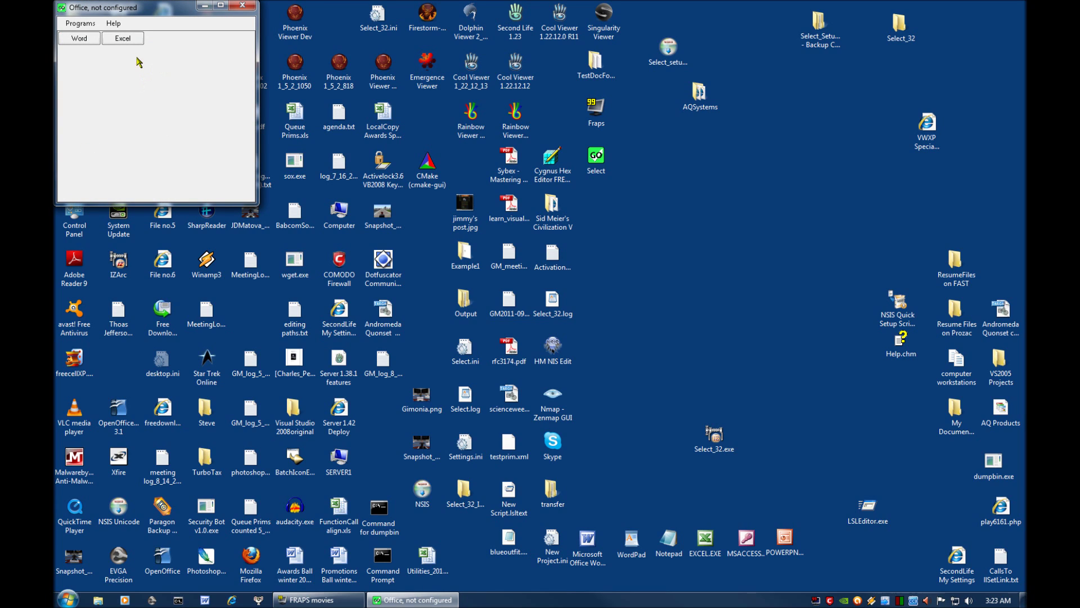
{"action": "left_click", "coordinate": [124, 39]}
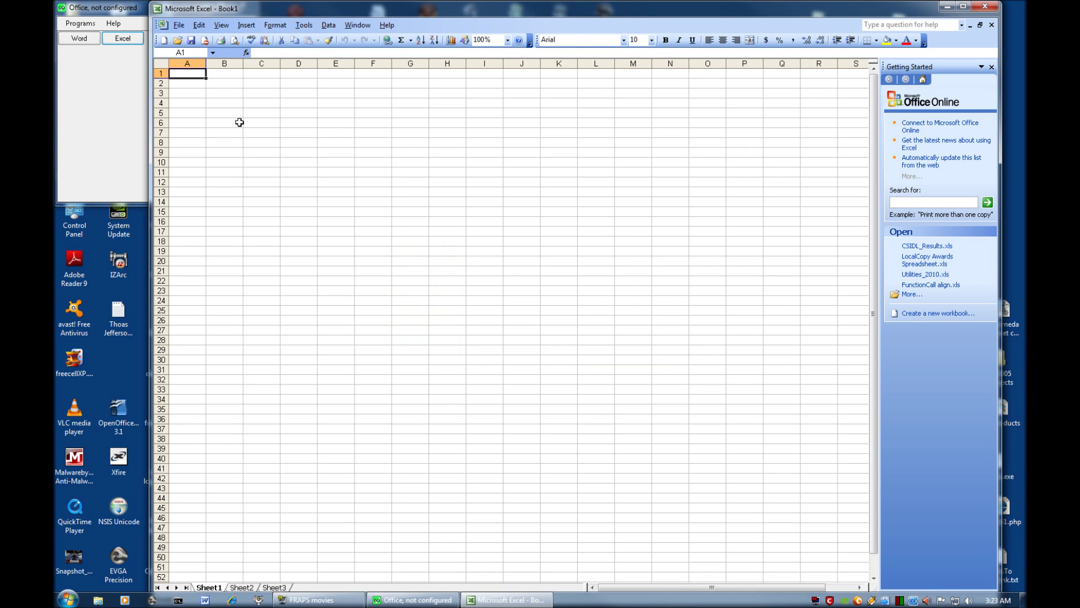
{"action": "left_click", "coordinate": [986, 7]}
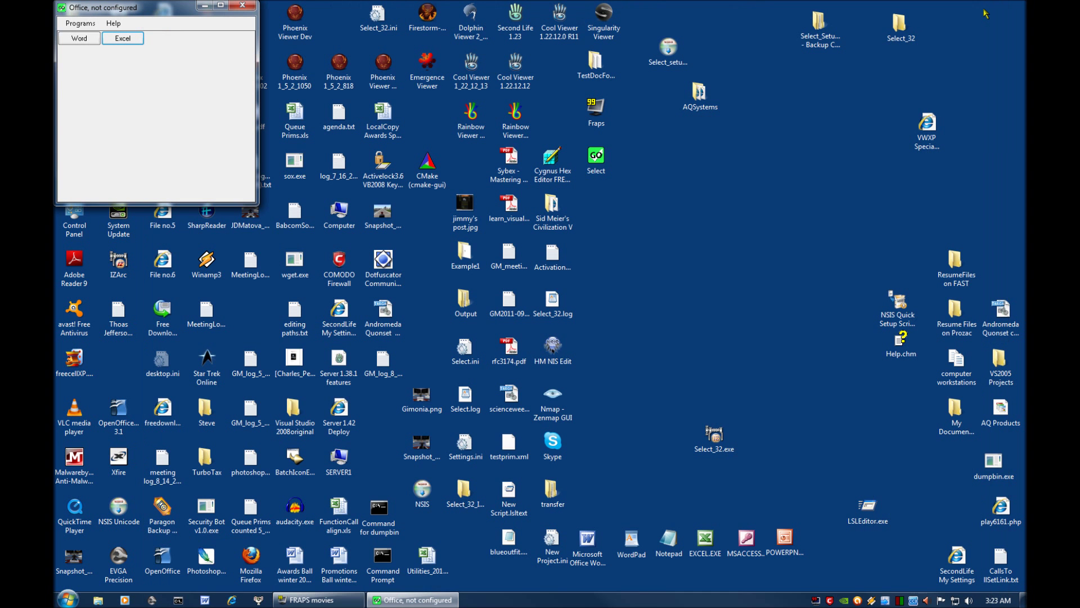
Add another program button to the Office menu and name it Access
{"action": "left_click", "coordinate": [86, 25]}
{"action": "left_click", "coordinate": [90, 38]}
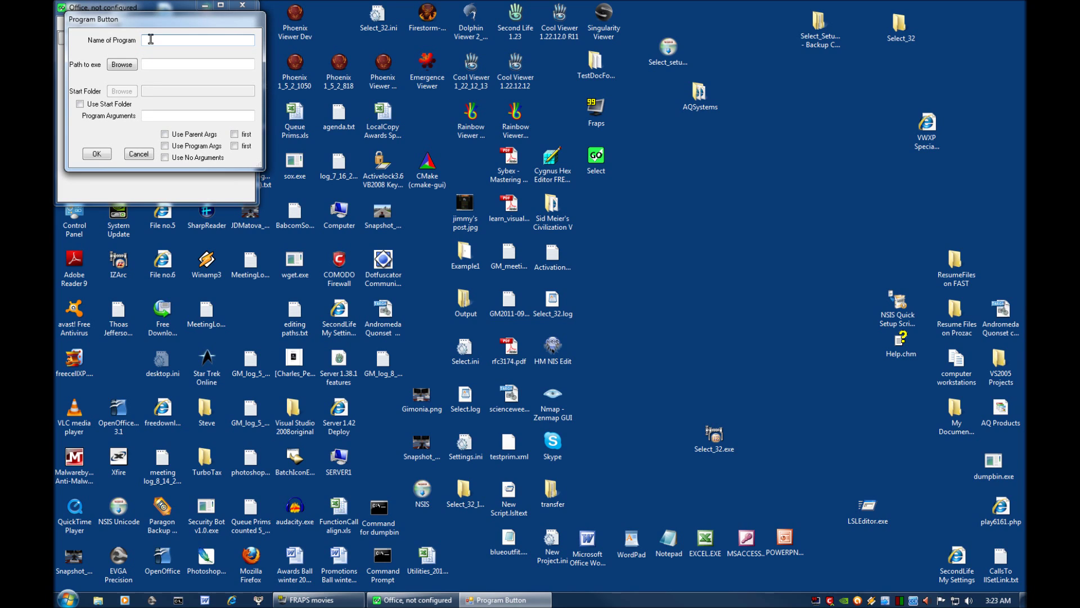
{"action": "type", "text": "Access"}
Browse for the Access button's executable in E:\Program Files\Microsoft Office\OFFICE11
{"action": "left_click", "coordinate": [122, 66]}
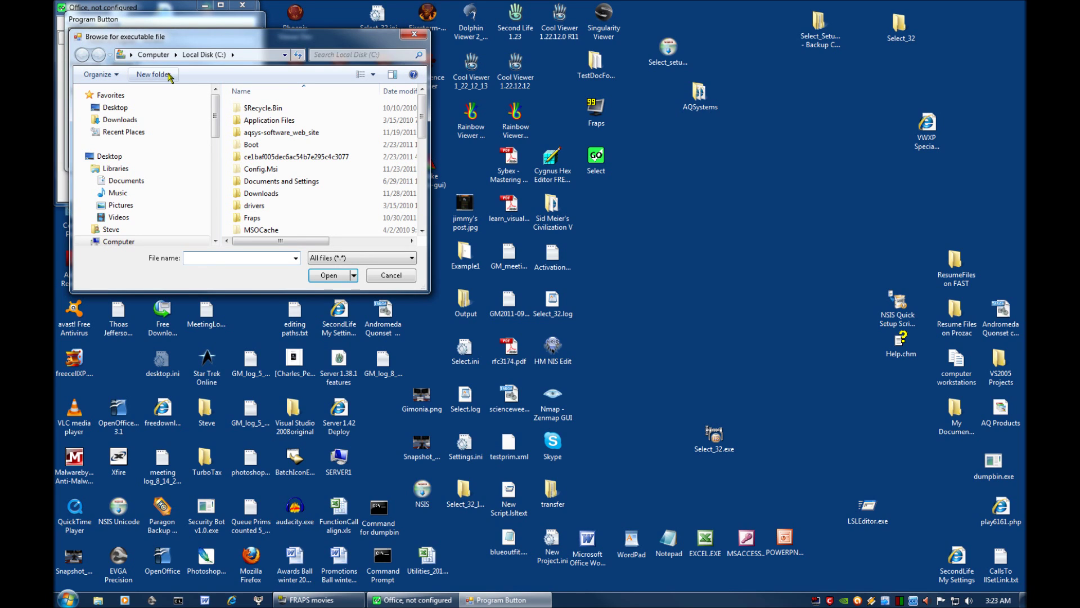
{"action": "left_click", "coordinate": [257, 54]}
{"action": "type", "text": "E:"}
{"action": "key", "text": "Return"}
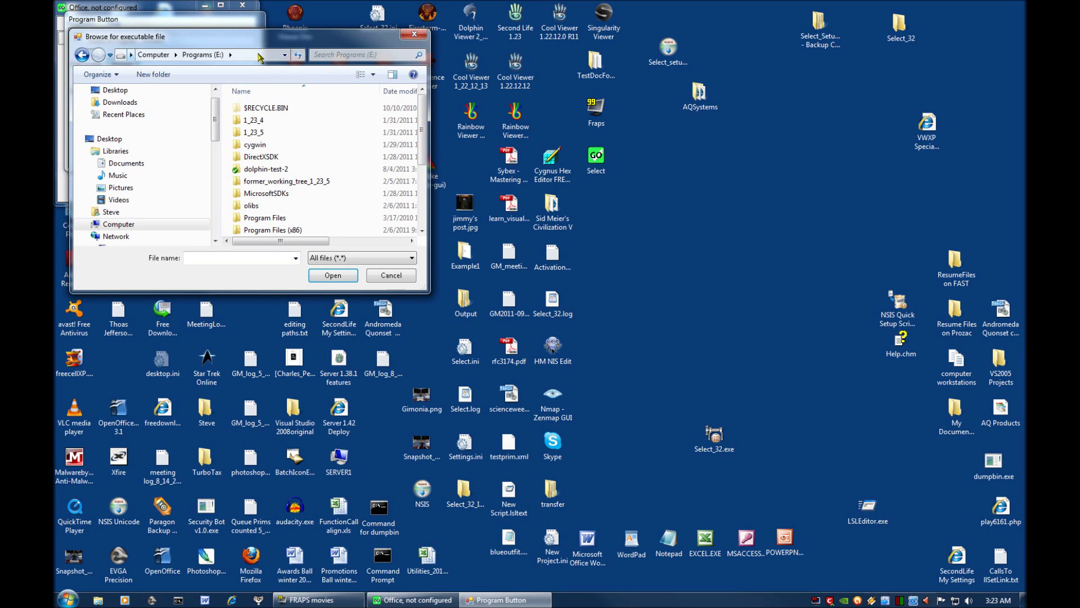
{"action": "double_click", "coordinate": [253, 218]}
{"action": "double_click", "coordinate": [270, 120]}
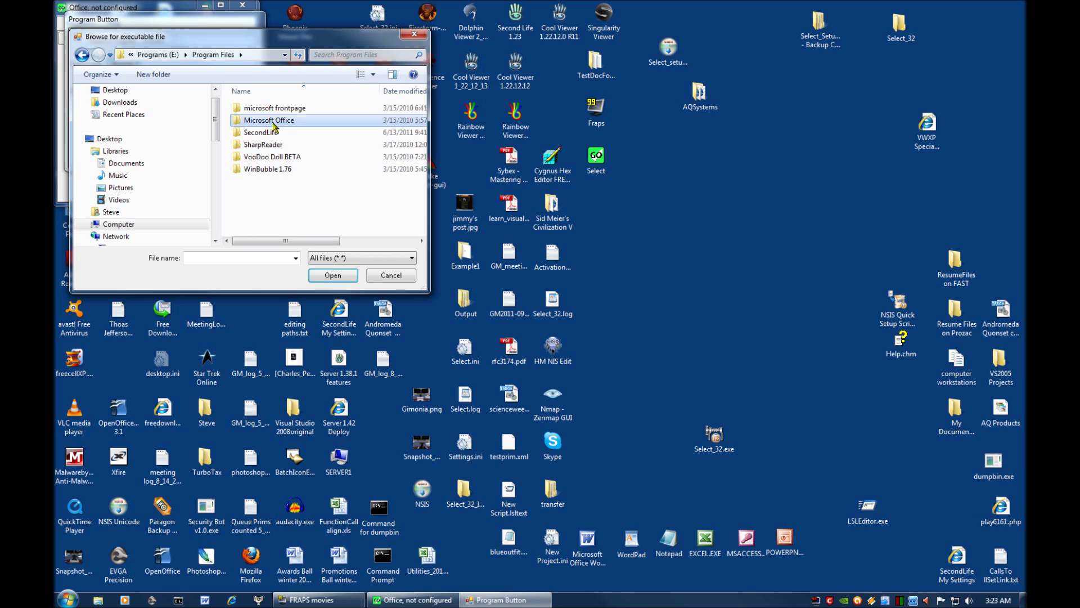
{"action": "double_click", "coordinate": [259, 134]}
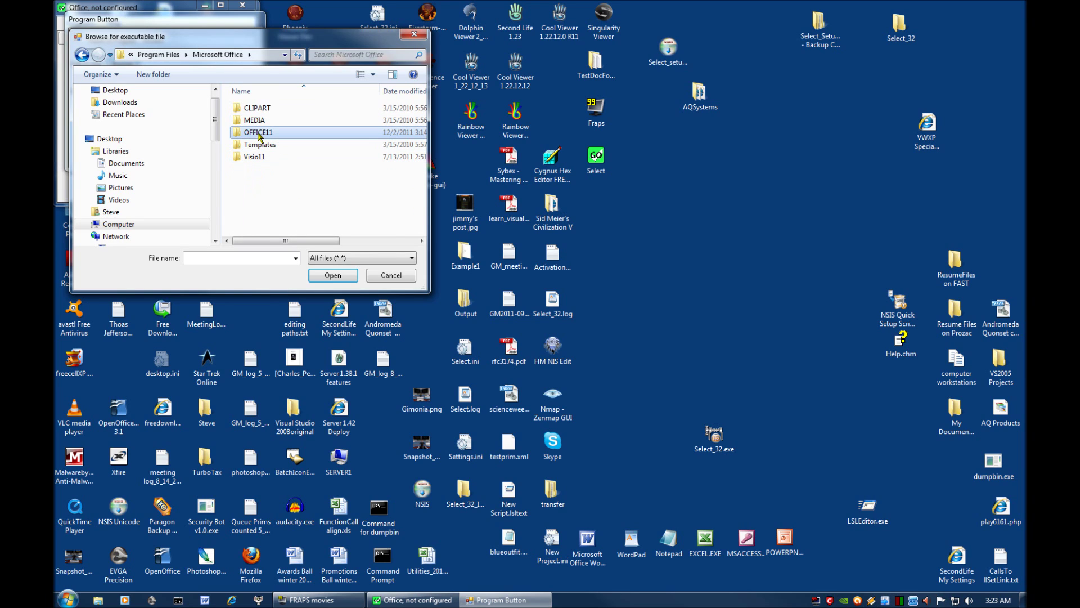
Choose the MSACCESS.EXE dated 1/14/2010 from the OFFICE11 folder as the Access button's executable
{"action": "left_click", "coordinate": [423, 121]}
{"action": "left_click_drag", "start_coordinate": [423, 121], "coordinate": [428, 160]}
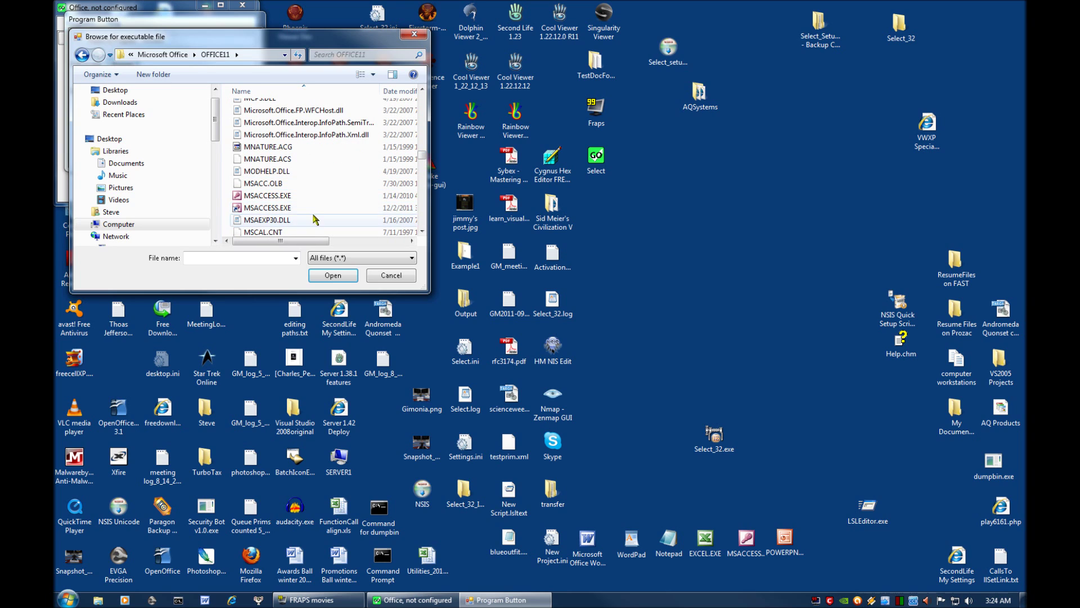
{"action": "left_click", "coordinate": [273, 197]}
{"action": "mouse_move", "coordinate": [290, 242]}
{"action": "left_mouse_down"}
{"action": "mouse_move", "coordinate": [372, 242]}
{"action": "mouse_move", "coordinate": [275, 240]}
{"action": "left_mouse_up"}
{"action": "left_click", "coordinate": [276, 197]}
{"action": "left_click", "coordinate": [328, 277]}
{"action": "left_click", "coordinate": [328, 279]}
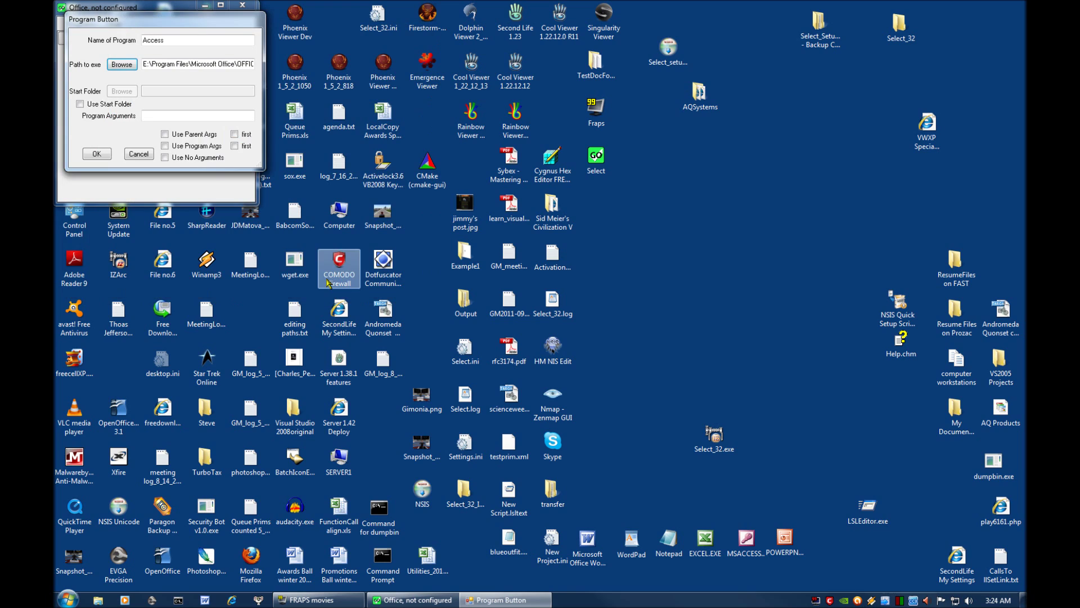
Save the Access button with Use No Arguments enabled, and test it by launching Access and closing it again
{"action": "left_click", "coordinate": [165, 158]}
{"action": "left_click", "coordinate": [103, 158]}
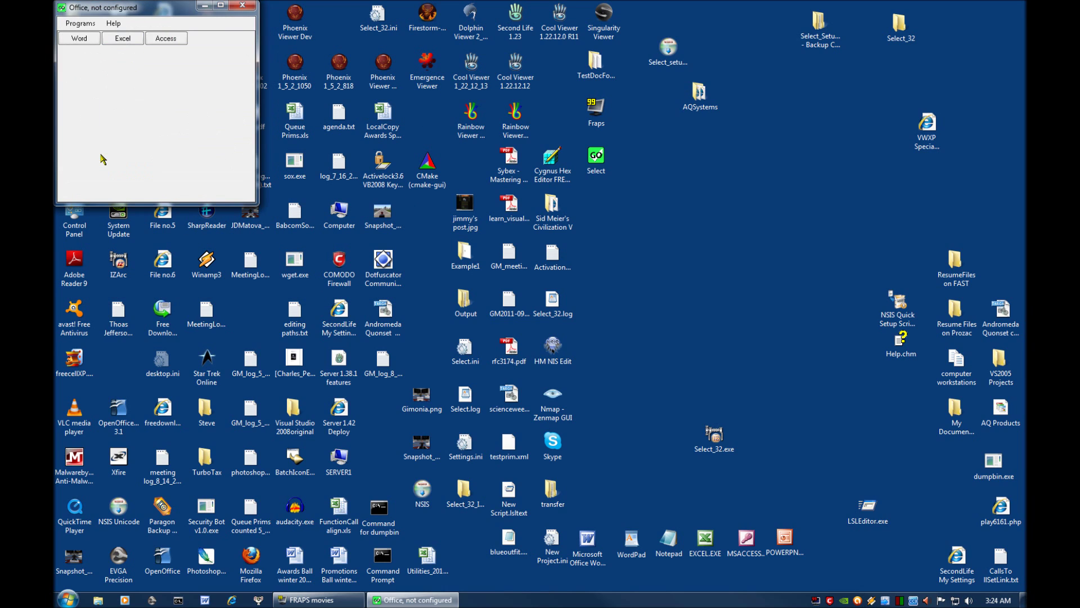
{"action": "left_click", "coordinate": [167, 38]}
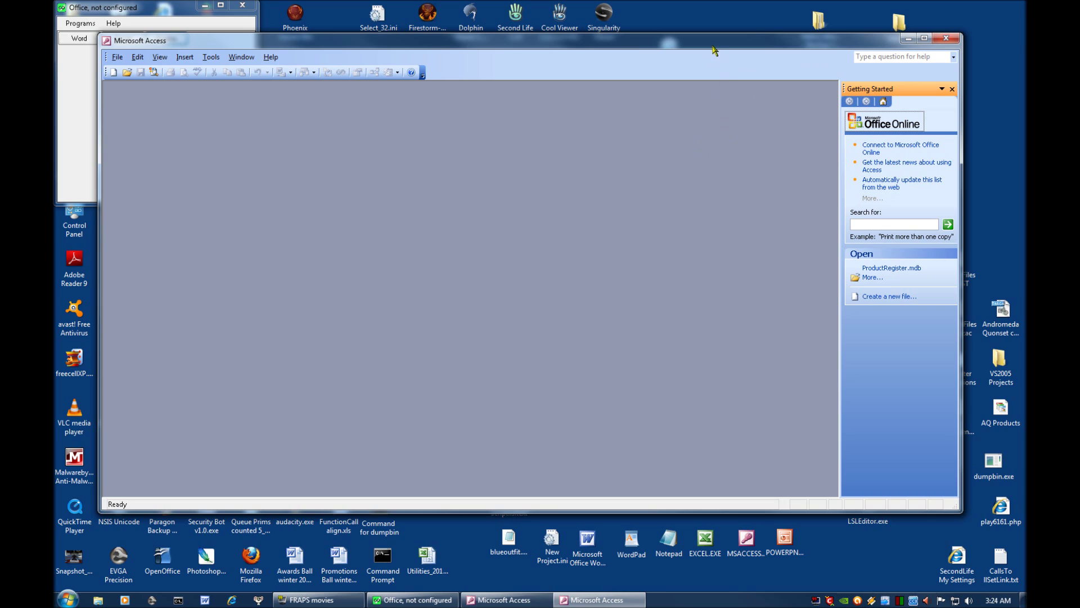
{"action": "left_click", "coordinate": [946, 39]}
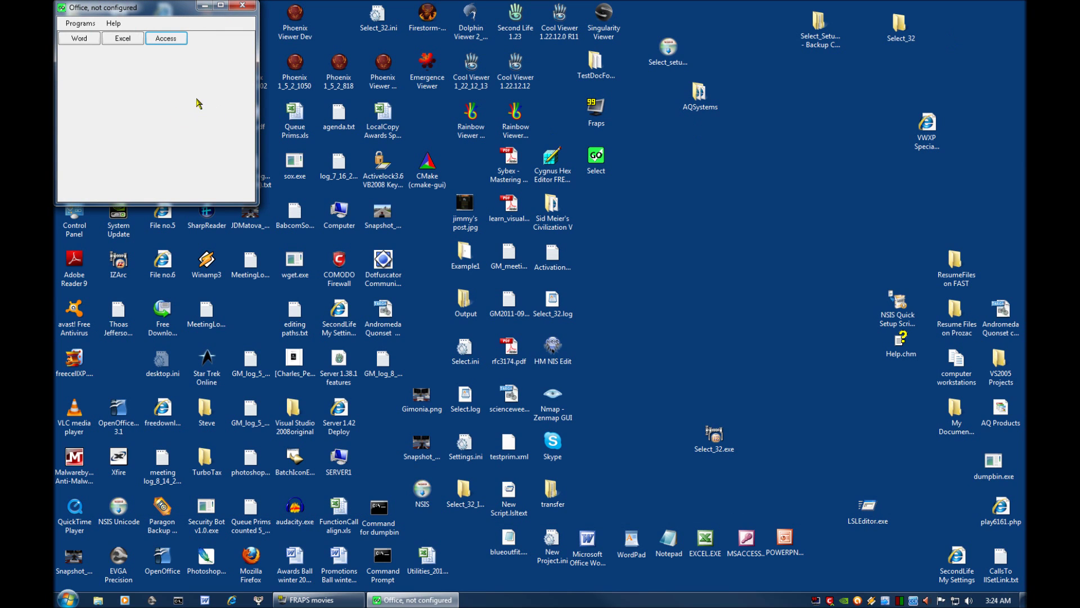
Add another program button to the Office menu and name it Powerpoint
{"action": "left_click", "coordinate": [80, 23]}
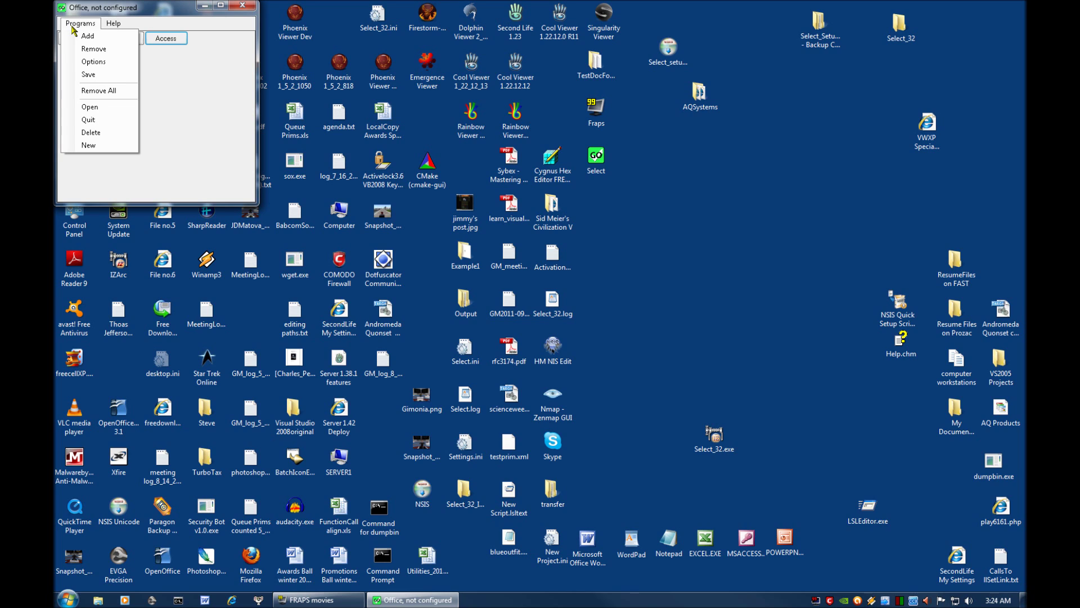
{"action": "left_click", "coordinate": [83, 37]}
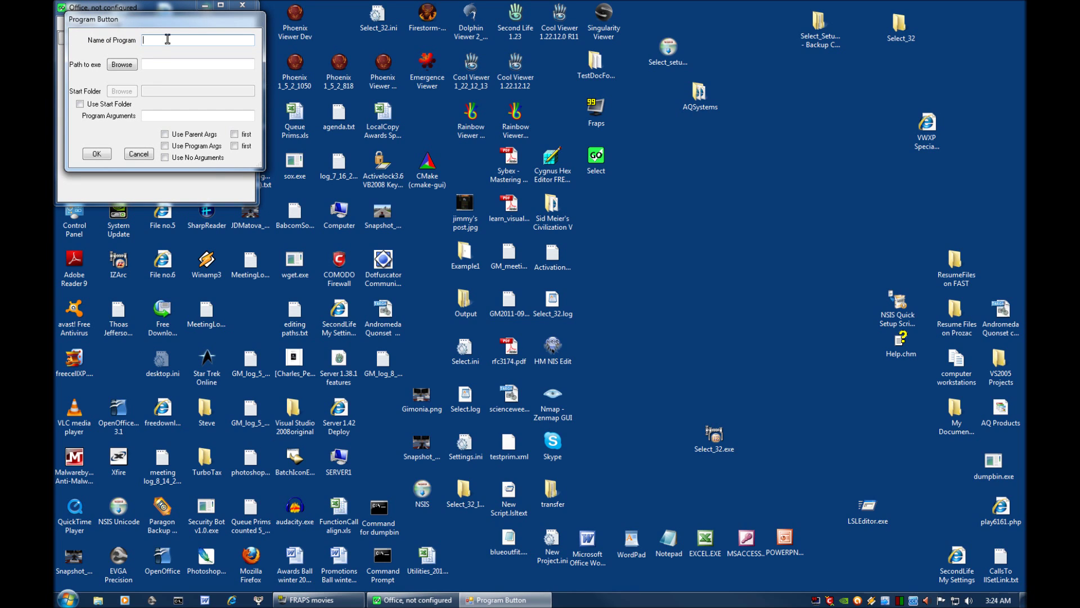
{"action": "type", "text": "Powerpoint"}
Browse for the Powerpoint button's executable in E:\Program Files\Microsoft Office\OFFICE11
{"action": "left_click", "coordinate": [131, 66]}
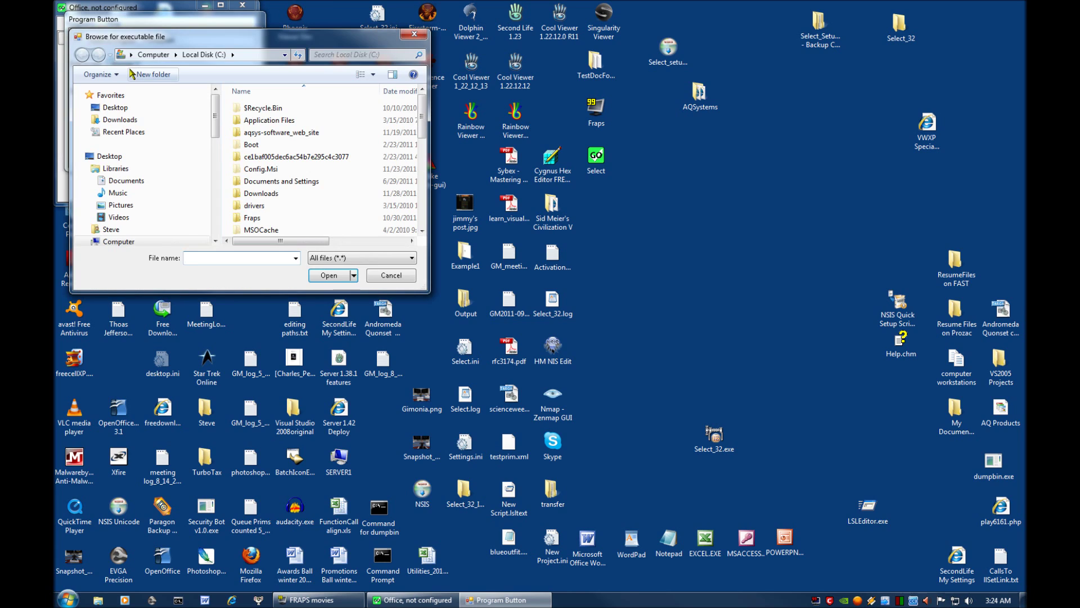
{"action": "left_click", "coordinate": [247, 55]}
{"action": "type", "text": "E"}
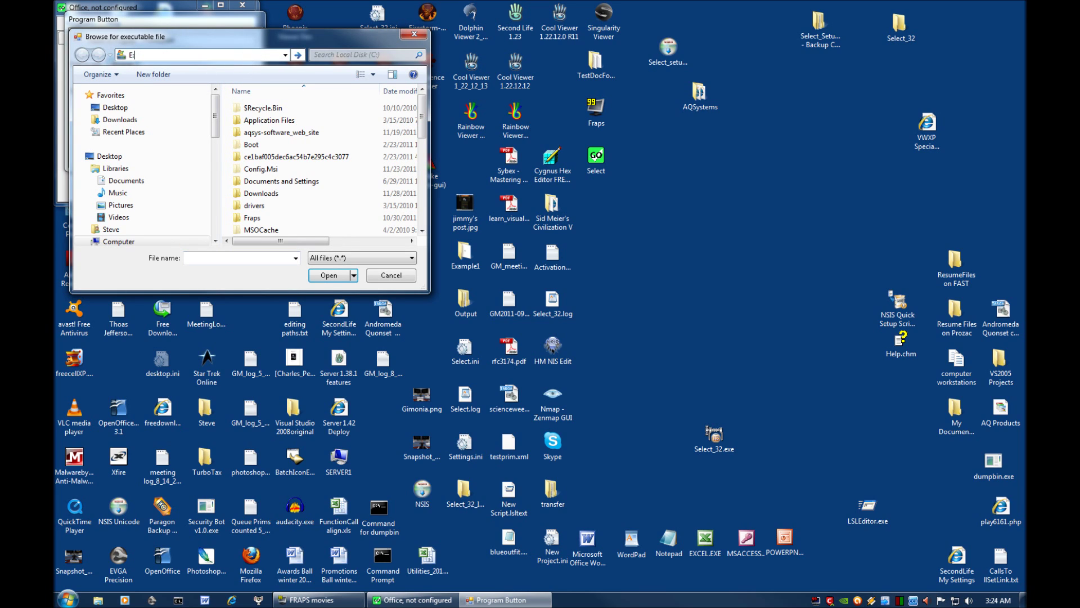
{"action": "type", "text": ":"}
{"action": "key", "text": "Return"}
{"action": "double_click", "coordinate": [267, 218]}
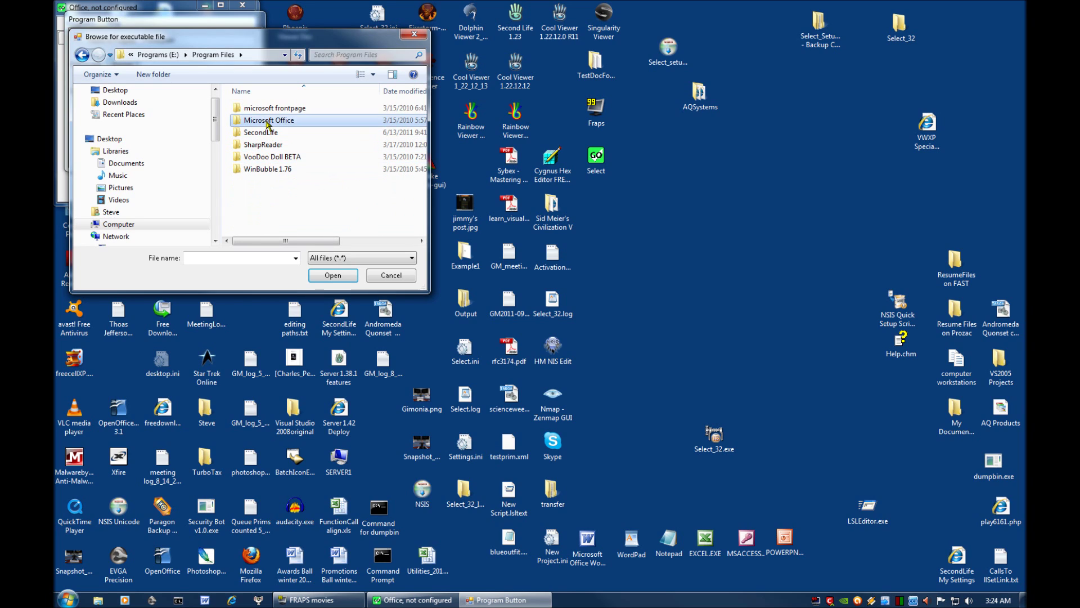
{"action": "double_click", "coordinate": [267, 121]}
{"action": "double_click", "coordinate": [259, 133]}
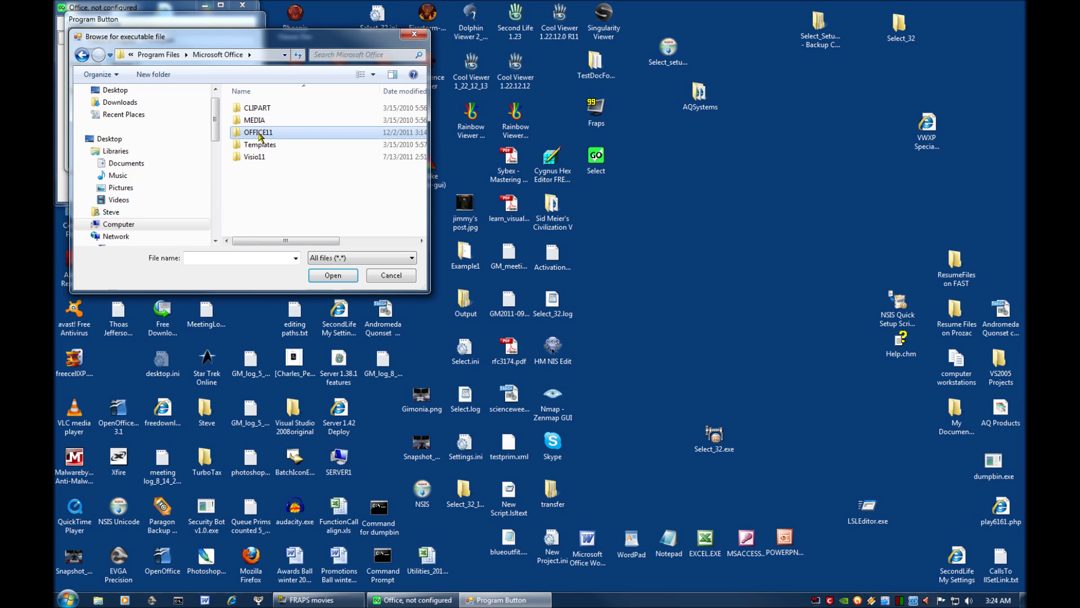
Choose the POWERPNT.EXE dated 4/20/2011 from the OFFICE11 folder as the Powerpoint button's executable
{"action": "left_click_drag", "start_coordinate": [425, 106], "coordinate": [432, 166]}
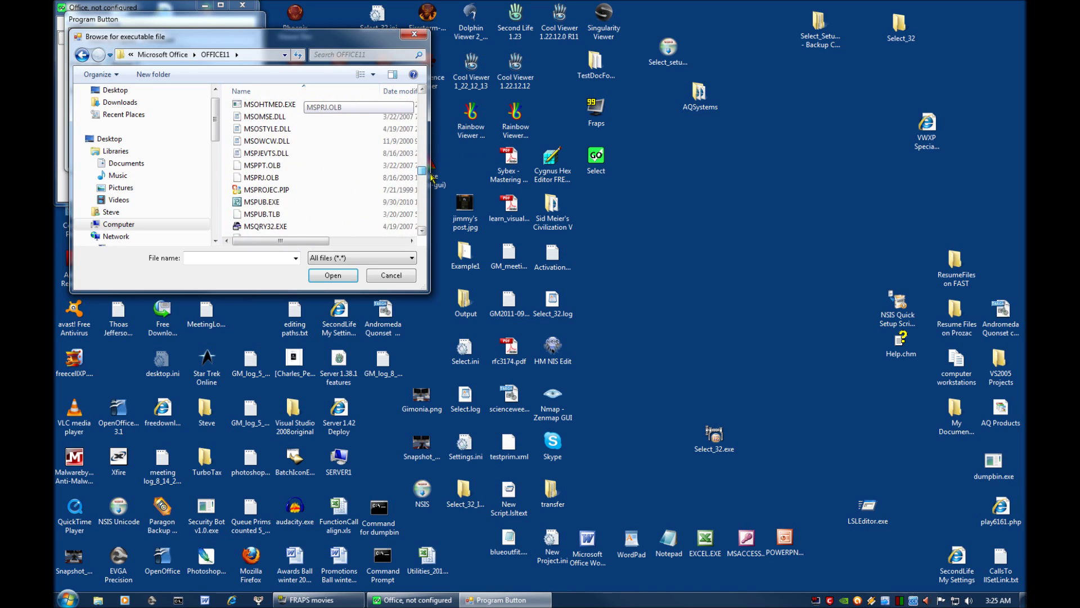
{"action": "left_click_drag", "start_coordinate": [432, 185], "coordinate": [432, 188]}
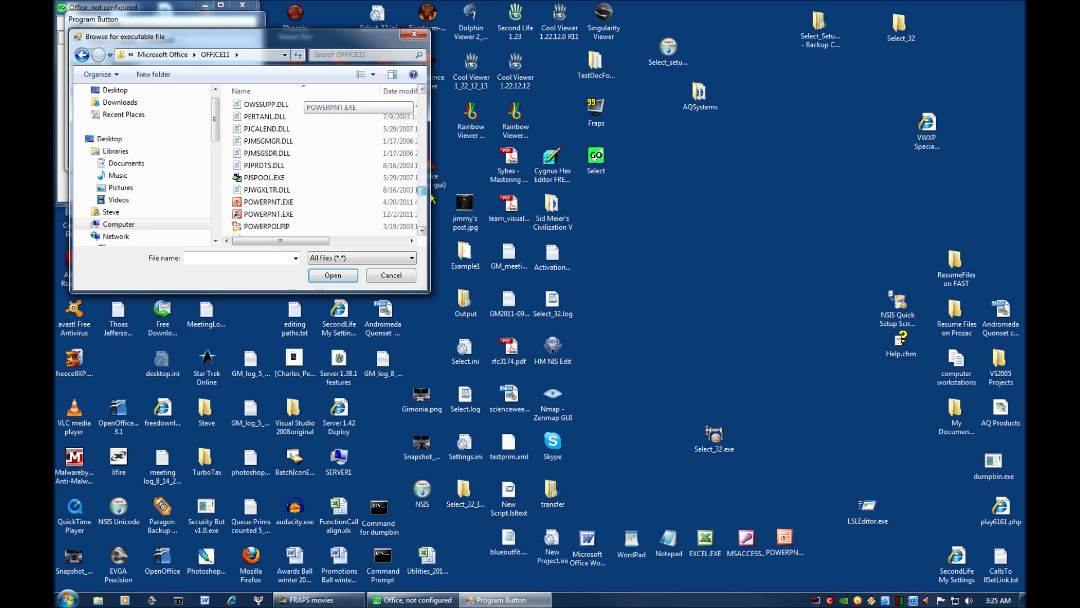
{"action": "scroll", "coordinate": [327, 210], "scroll_direction": "down", "scroll_amount": 4}
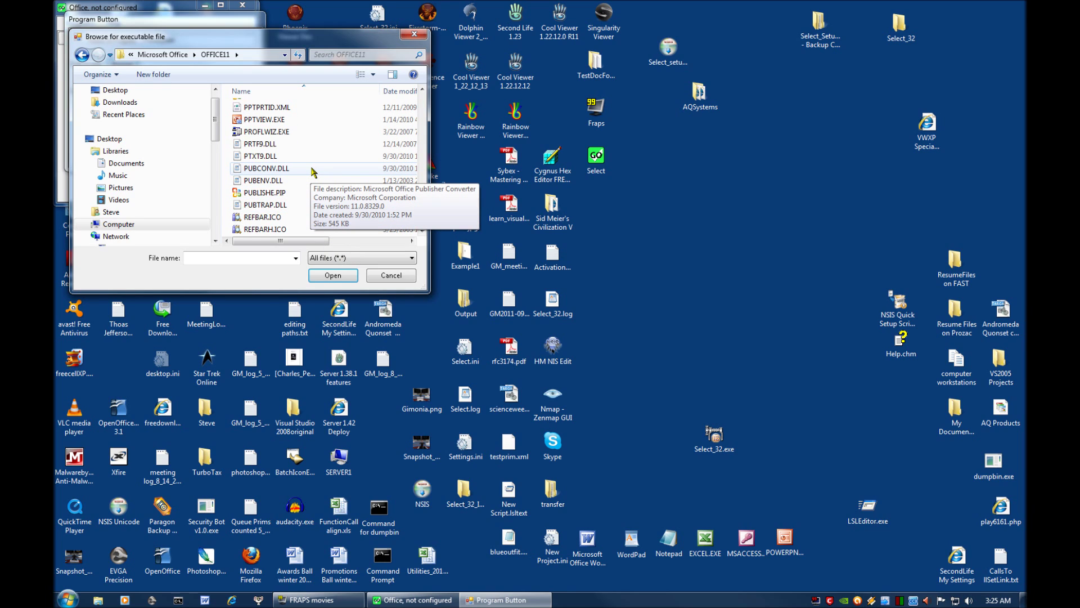
{"action": "scroll", "coordinate": [313, 172], "scroll_direction": "up", "scroll_amount": 1}
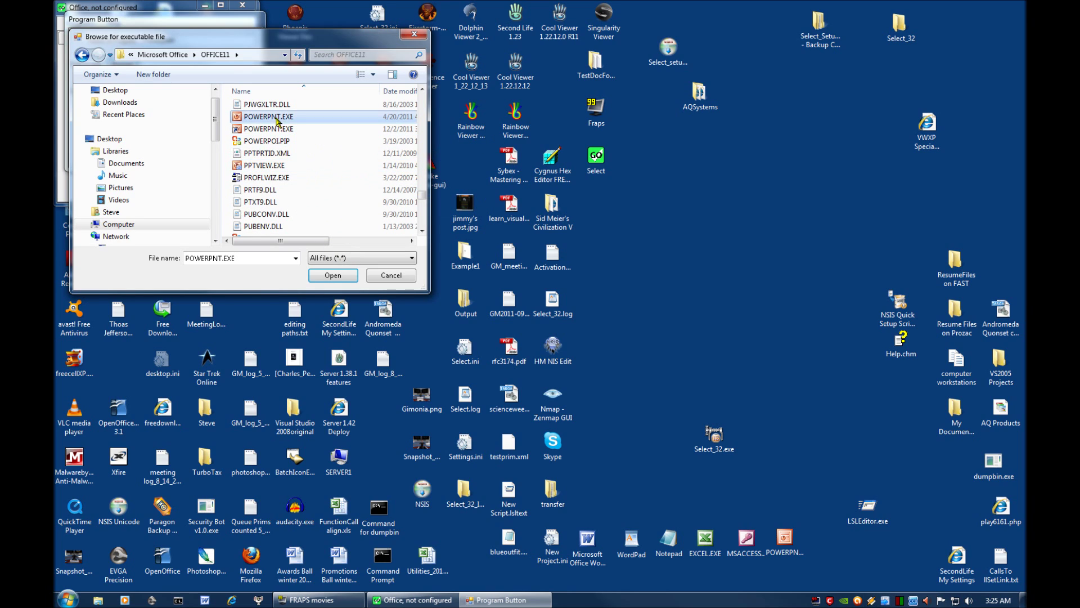
{"action": "left_click", "coordinate": [351, 242]}
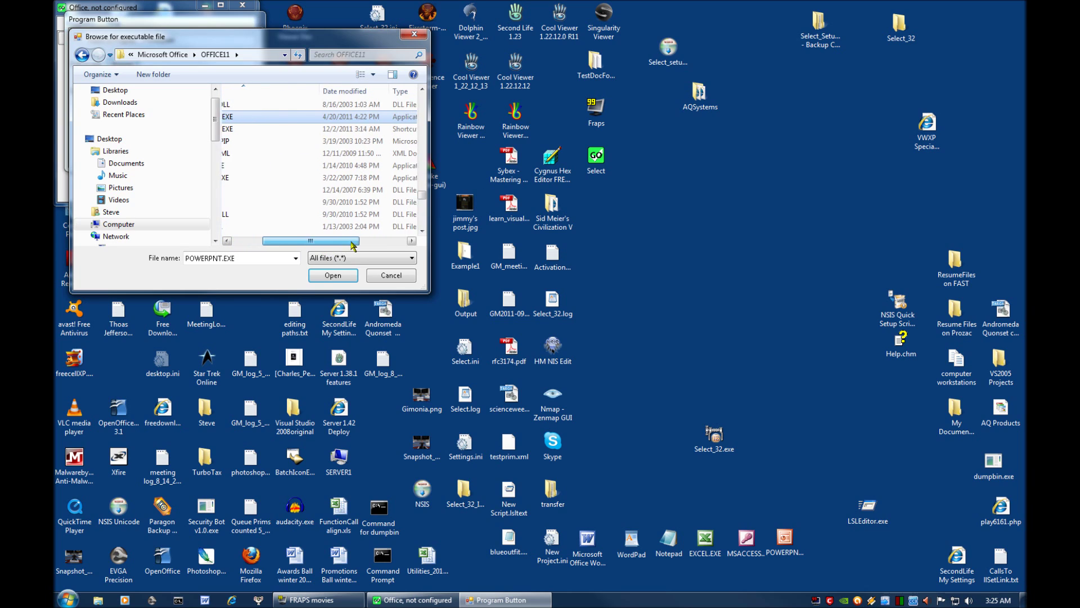
{"action": "left_click_drag", "start_coordinate": [353, 243], "coordinate": [322, 242]}
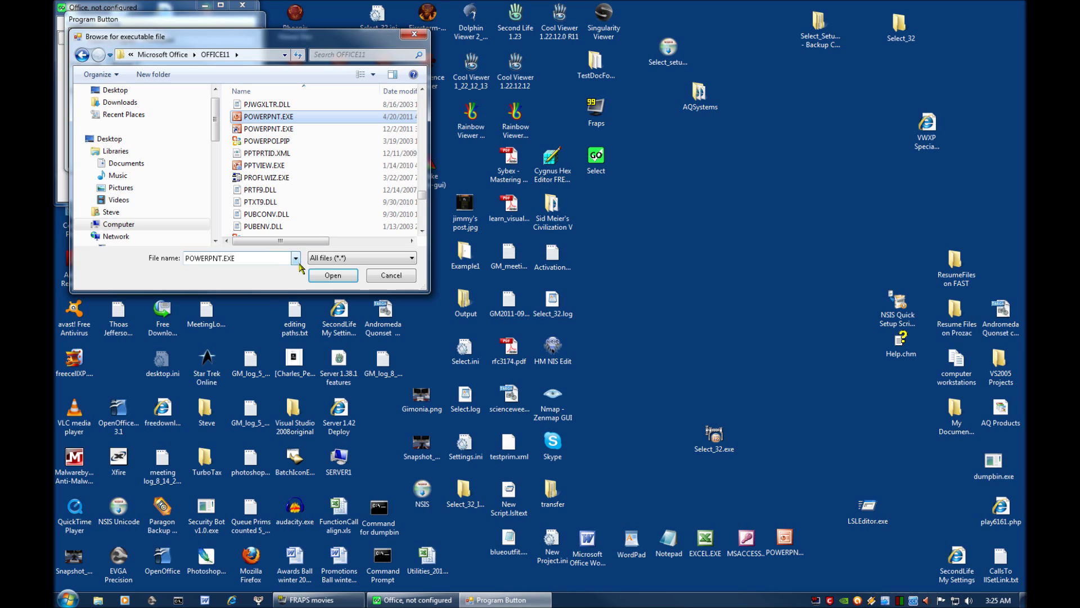
{"action": "left_click", "coordinate": [316, 276]}
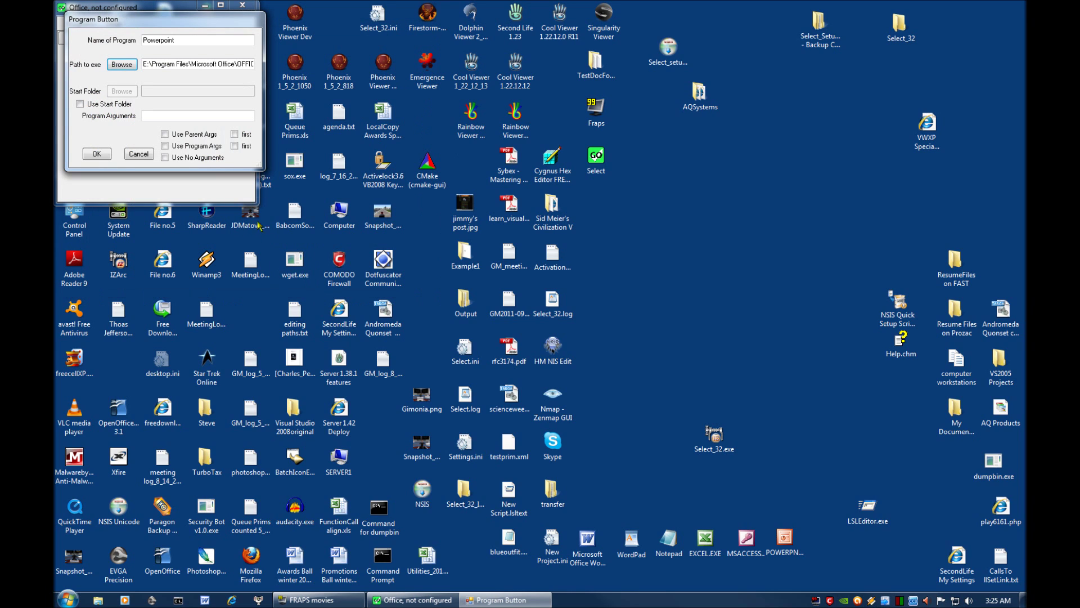
Save the Powerpoint button with Use No Arguments enabled, and test it by launching PowerPoint and closing it again
{"action": "left_click", "coordinate": [166, 158]}
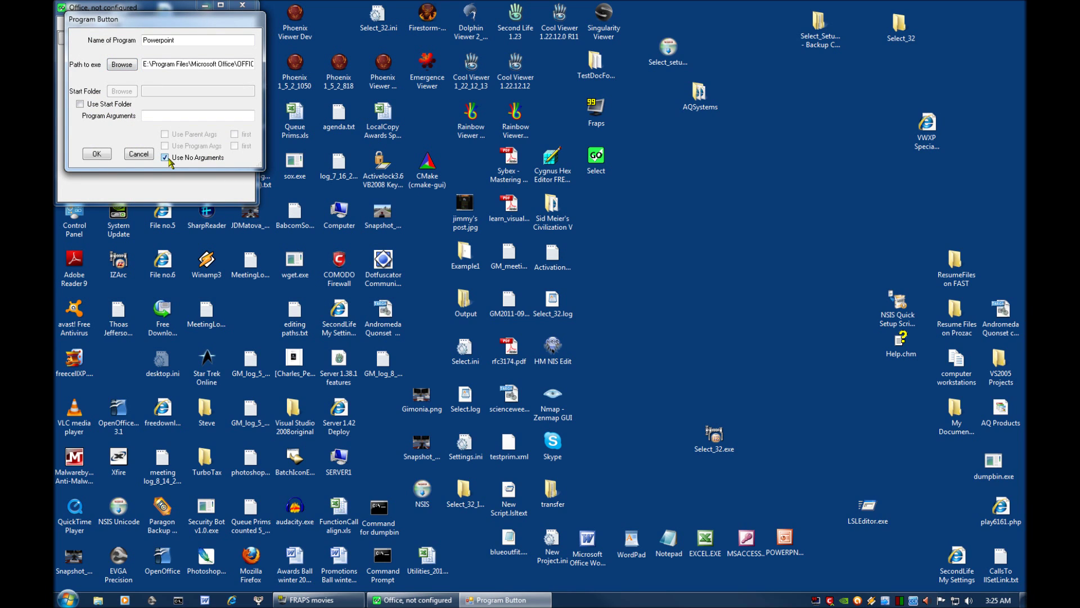
{"action": "left_click", "coordinate": [97, 154]}
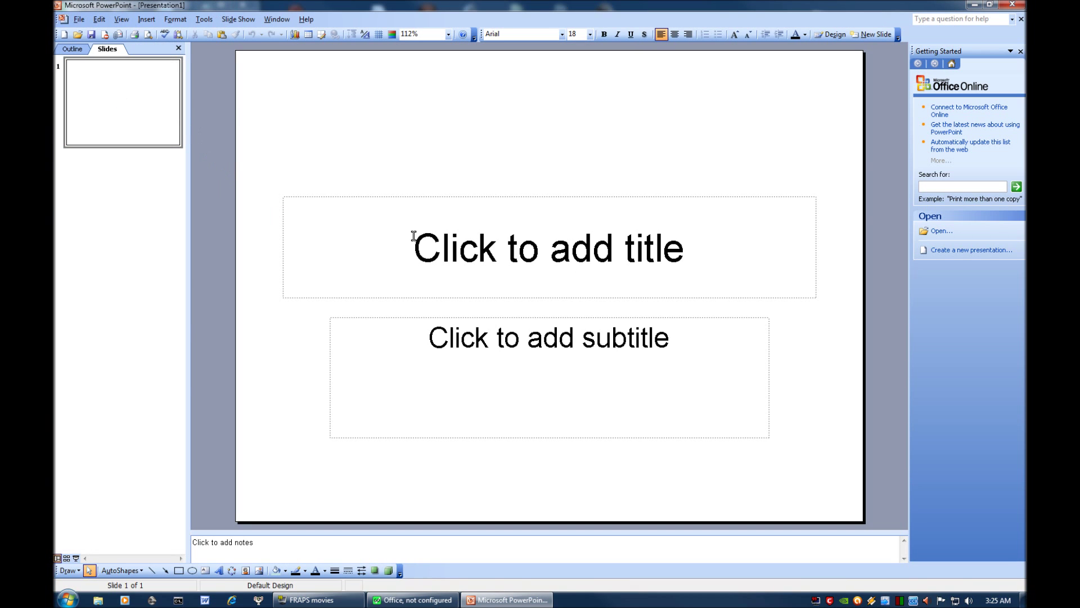
{"action": "left_click", "coordinate": [1012, 5]}
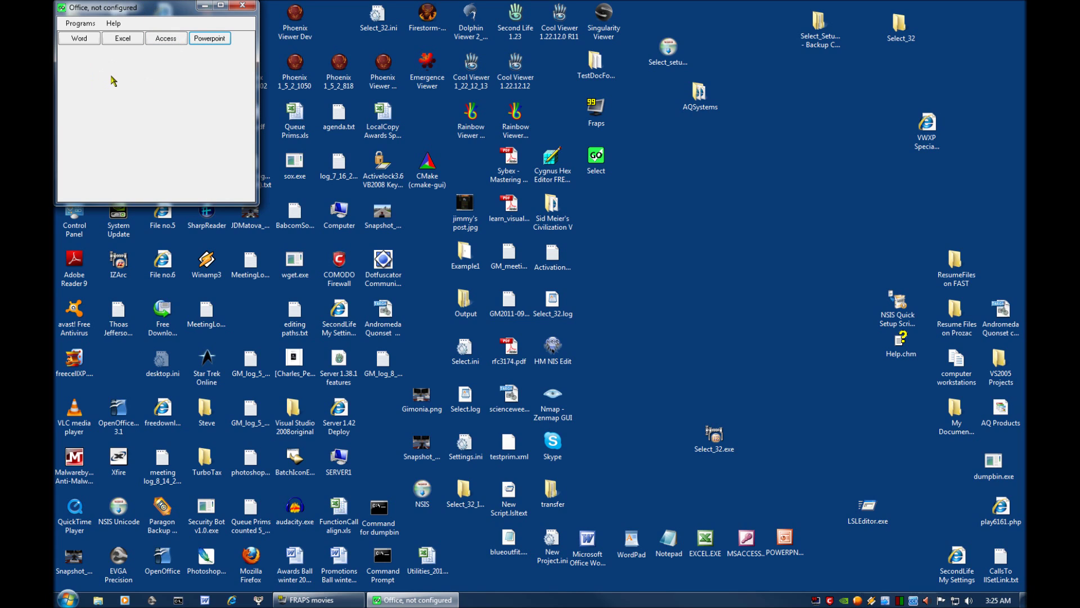
Save the Office menu with its Word, Excel, Access and Powerpoint buttons
{"action": "left_click", "coordinate": [74, 25]}
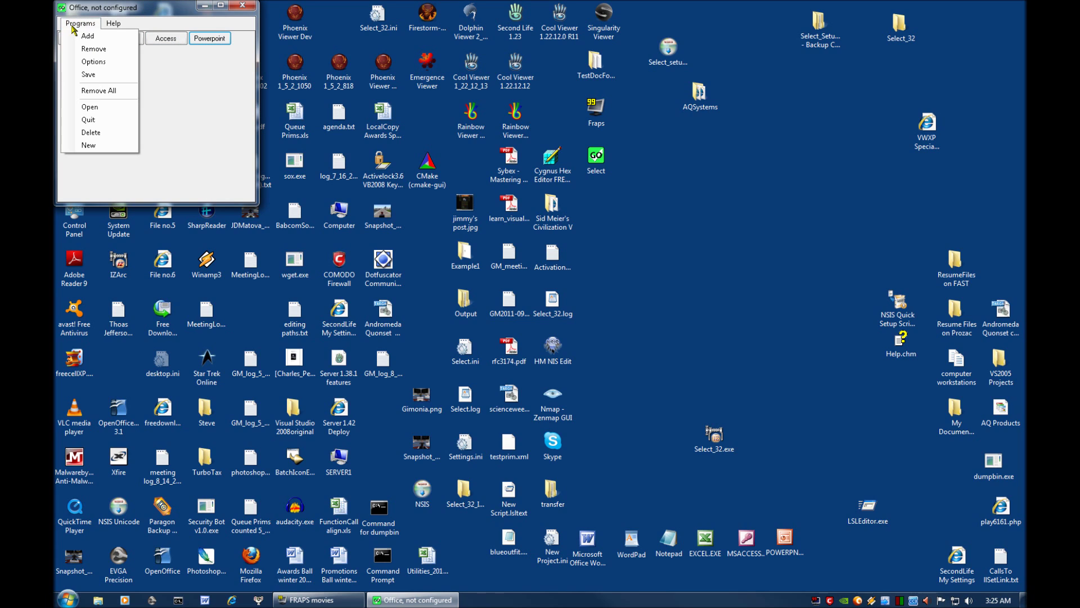
{"action": "left_click", "coordinate": [92, 74]}
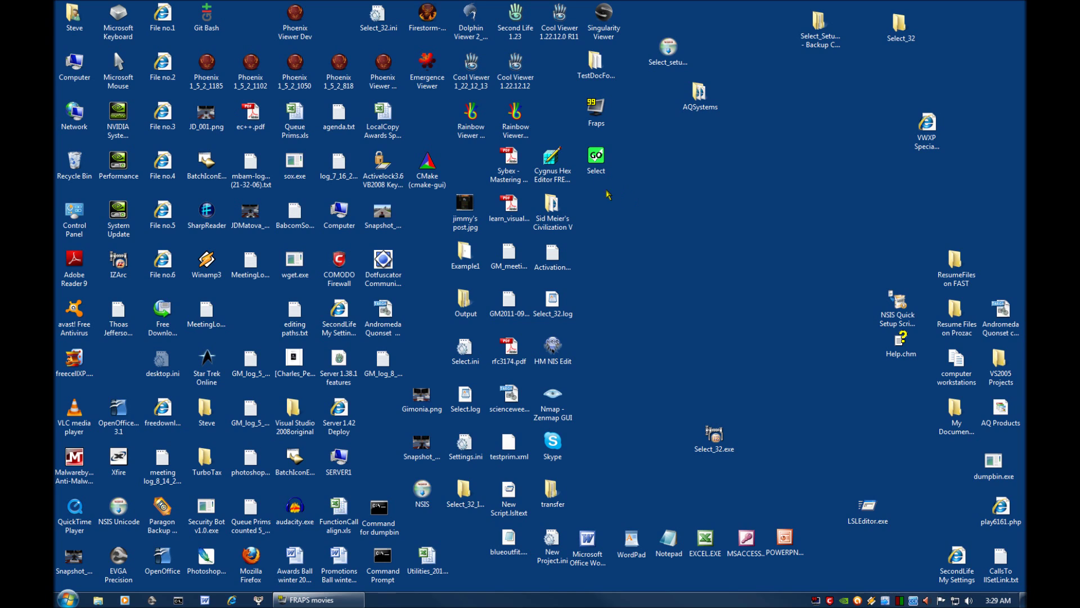
Start Select from the desktop and open the saved Office.dat menu to check its buttons, then close it
{"action": "left_click", "coordinate": [602, 166]}
{"action": "double_click", "coordinate": [602, 166]}
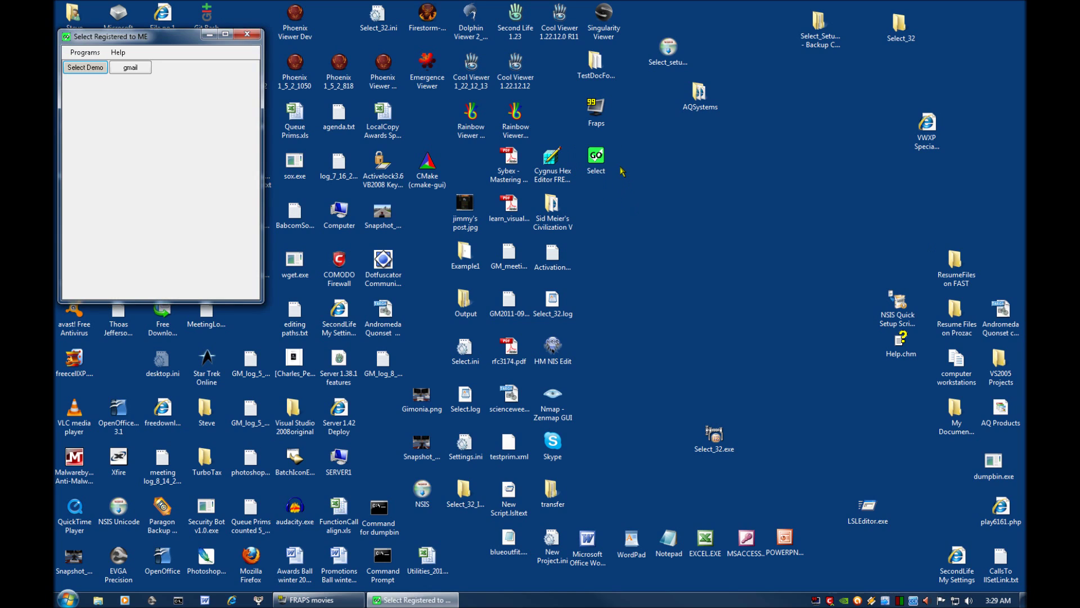
{"action": "left_click", "coordinate": [85, 53]}
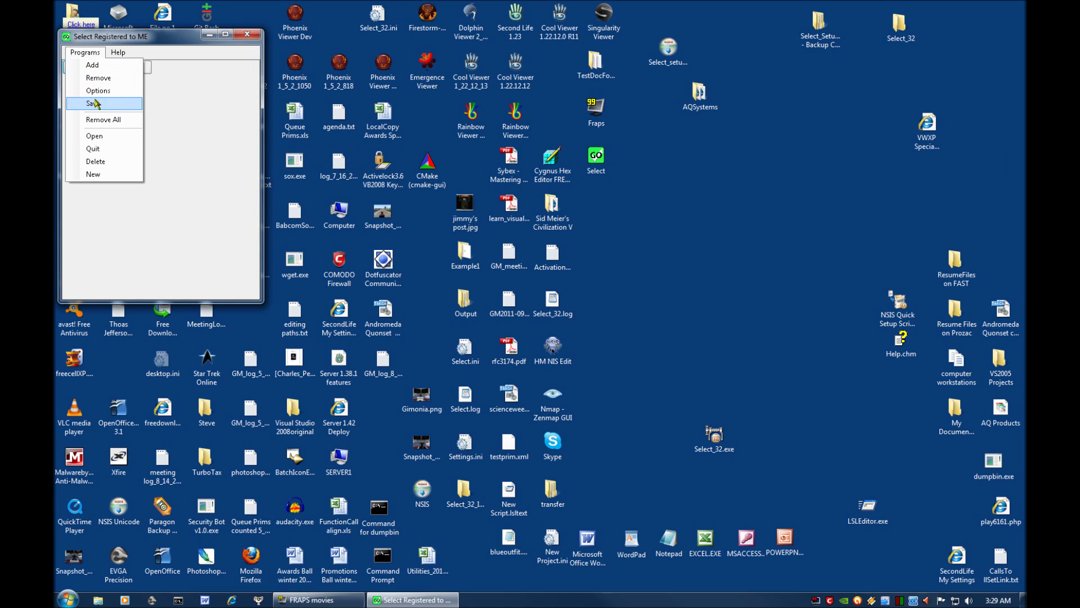
{"action": "left_click", "coordinate": [93, 136]}
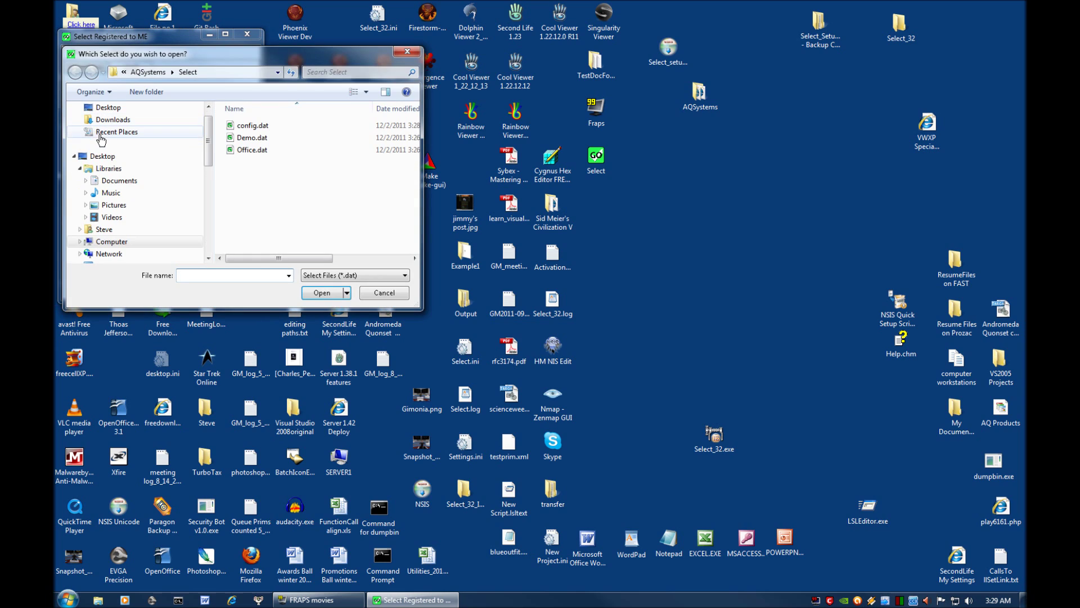
{"action": "left_click", "coordinate": [252, 150]}
{"action": "left_click", "coordinate": [321, 291]}
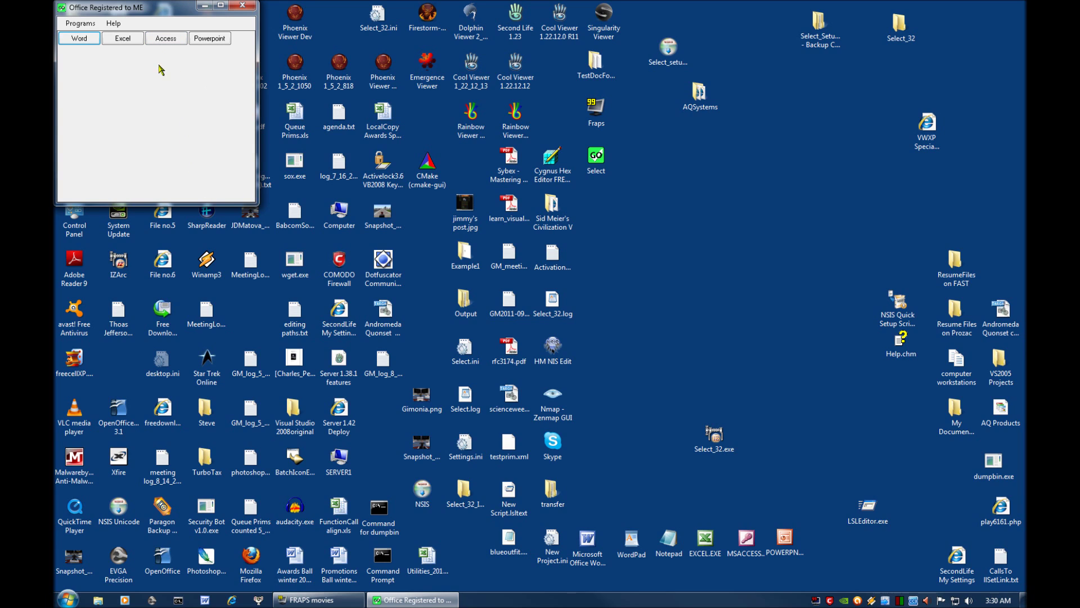
{"action": "left_click", "coordinate": [244, 7]}
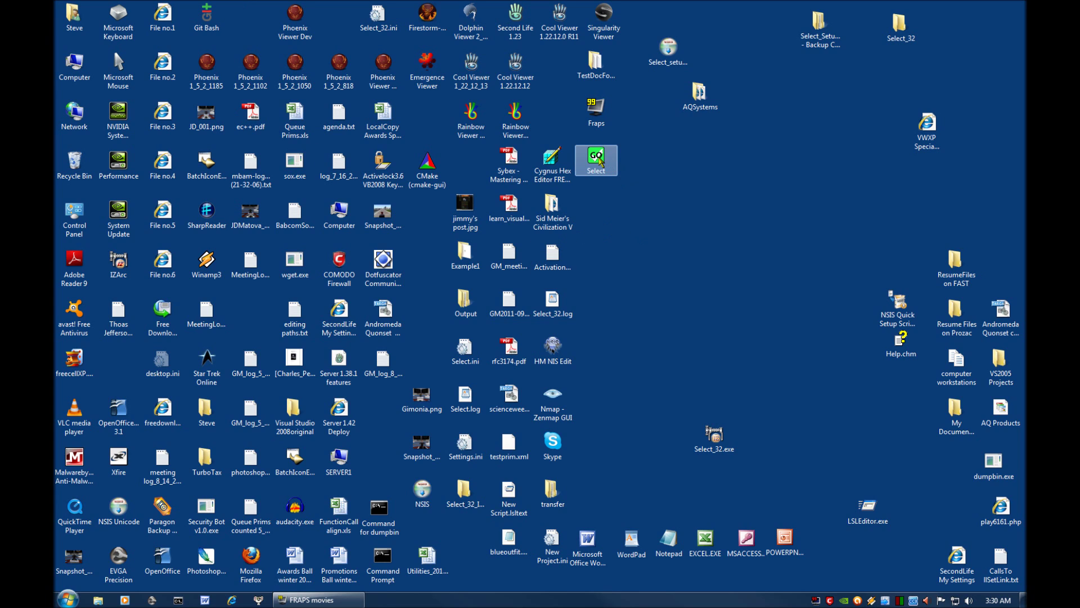
Start Select again and add a program button named Office to its main menu
{"action": "double_click", "coordinate": [600, 162]}
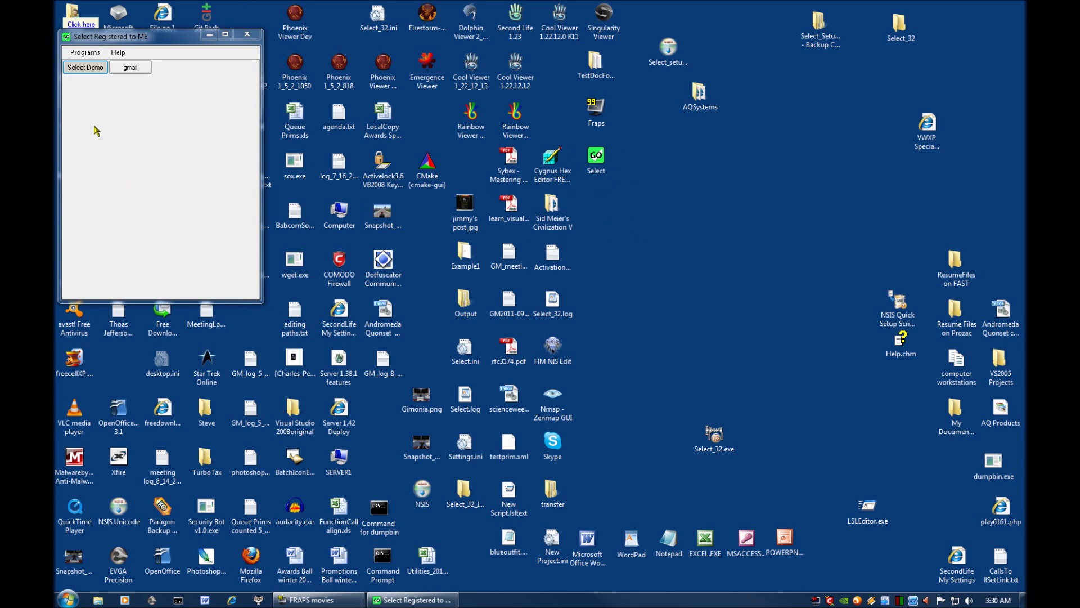
{"action": "left_click", "coordinate": [92, 54]}
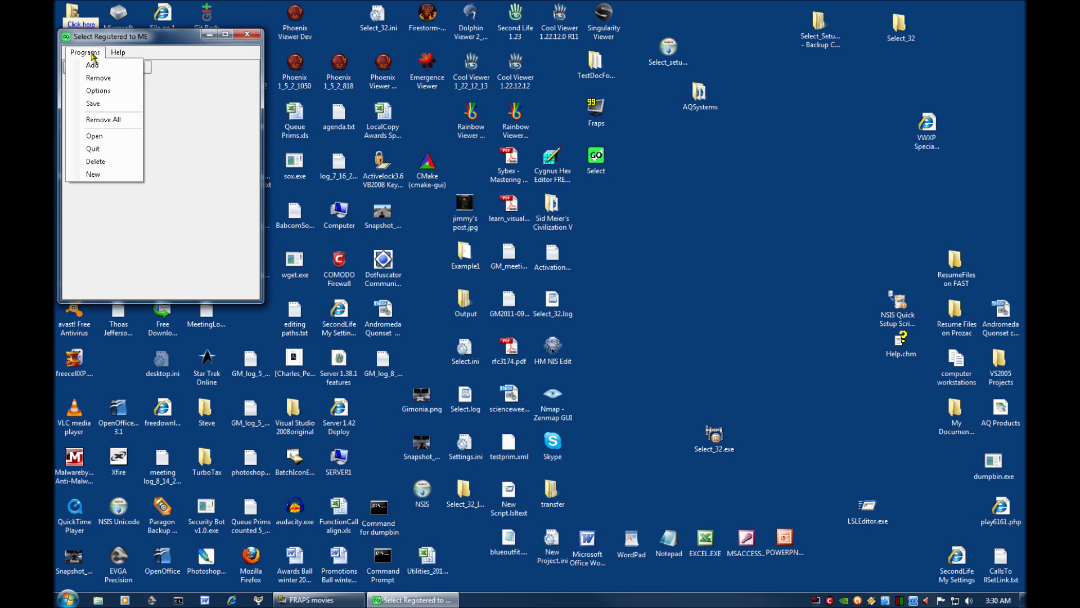
{"action": "left_click", "coordinate": [91, 66]}
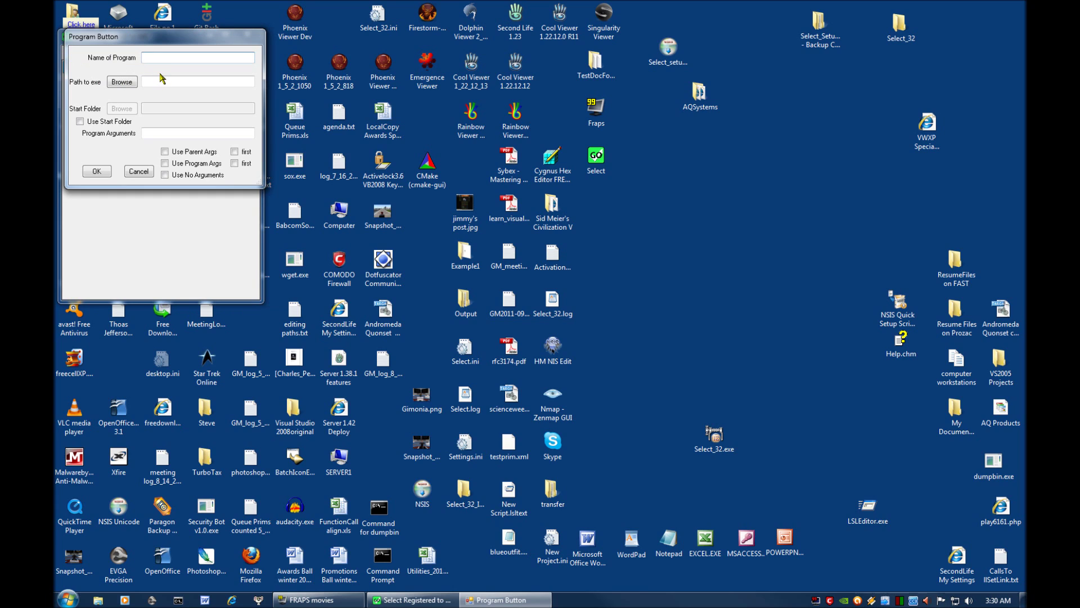
{"action": "type", "text": "Office"}
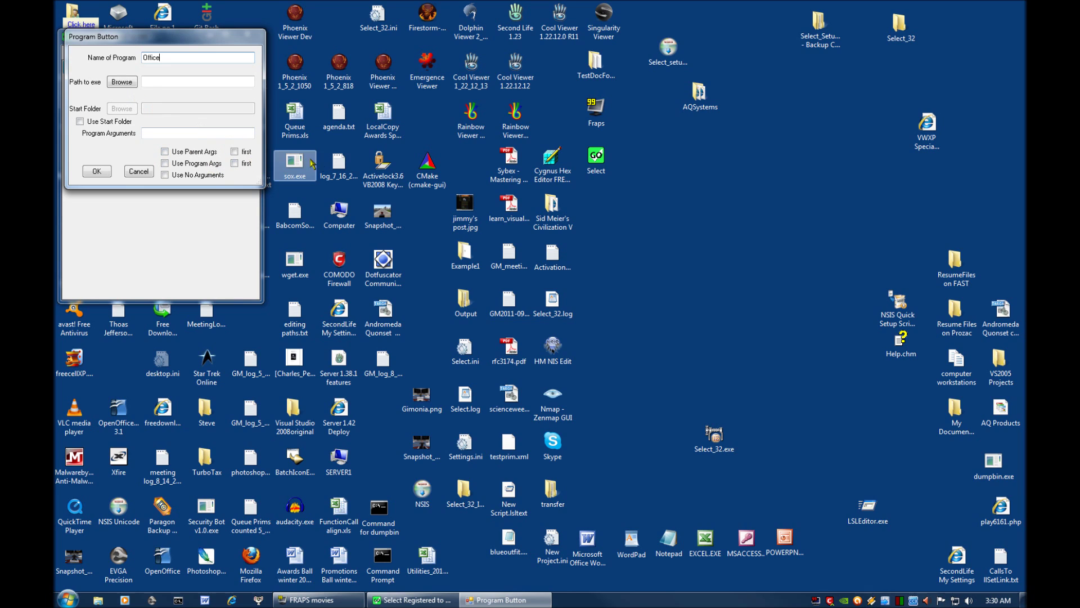
Copy the target path of the desktop's Select shortcut from its properties
{"action": "right_click", "coordinate": [598, 163]}
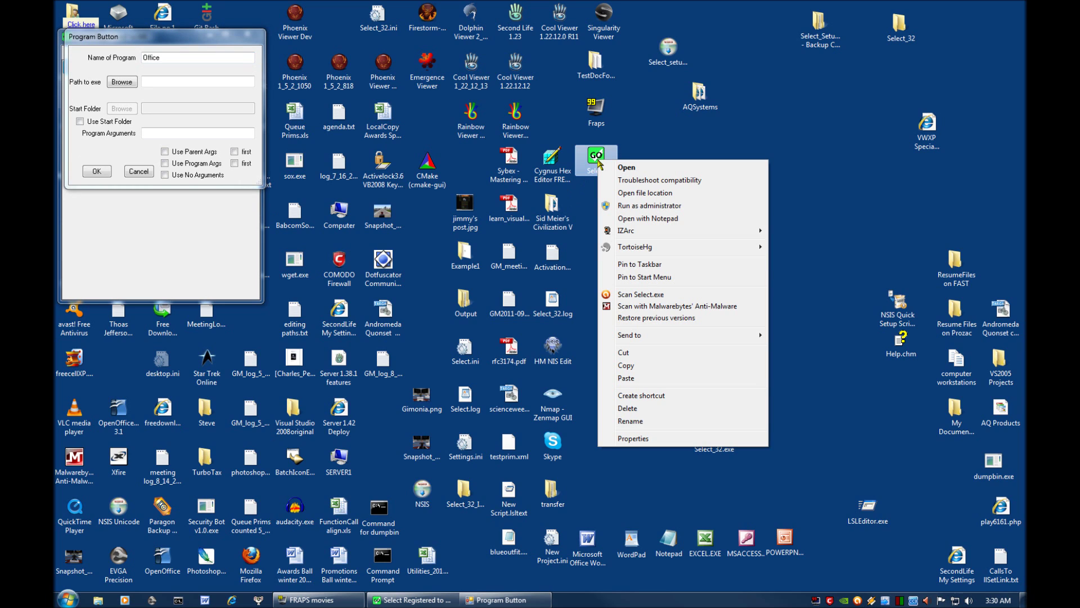
{"action": "left_click", "coordinate": [636, 439]}
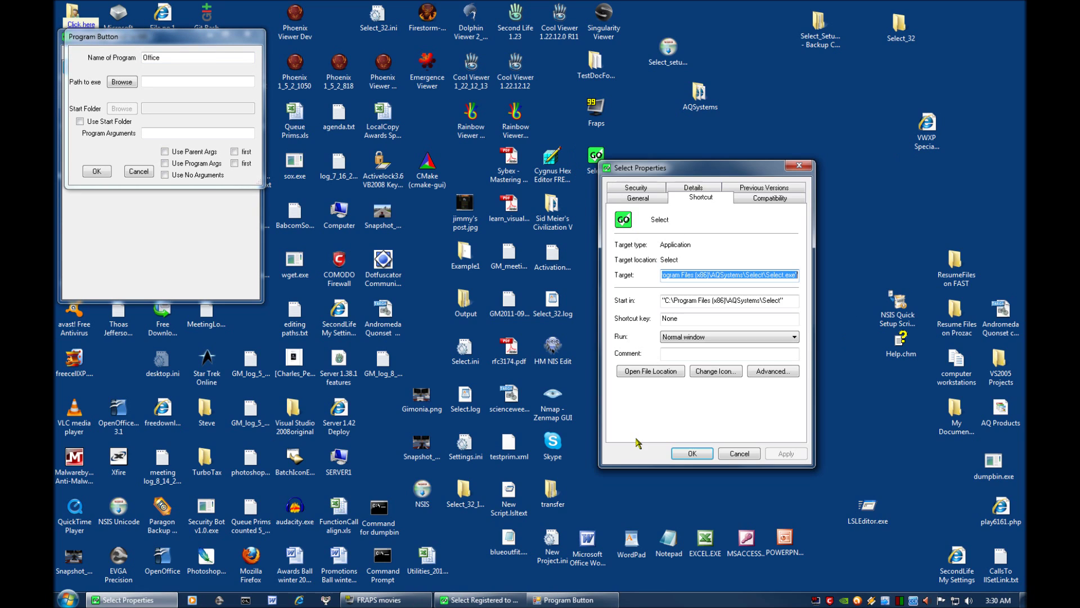
{"action": "left_click", "coordinate": [670, 275]}
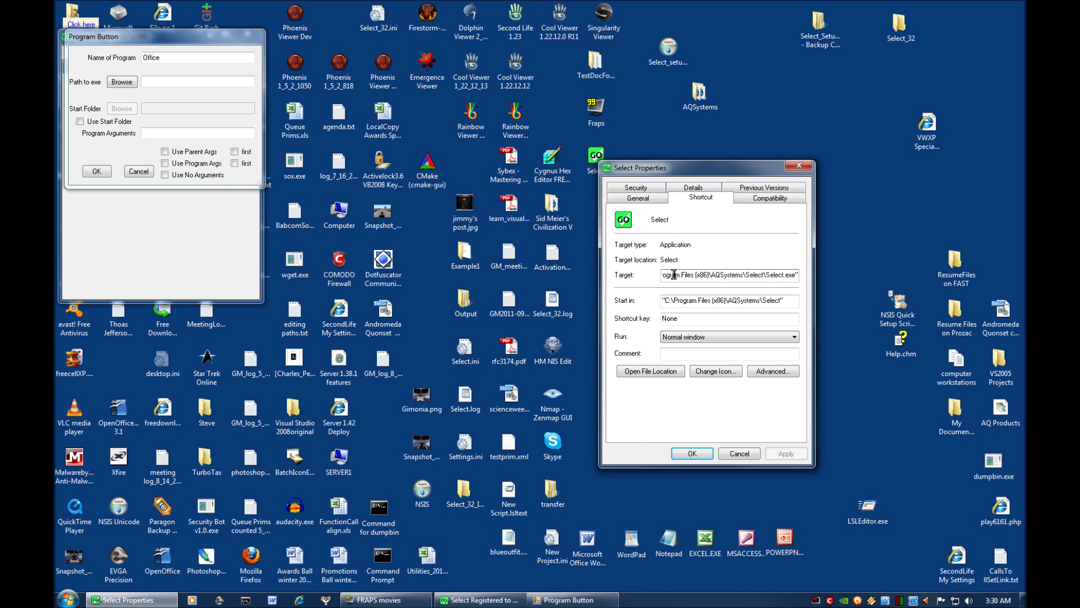
{"action": "double_click", "coordinate": [667, 277]}
{"action": "key", "text": "ctrl+c"}
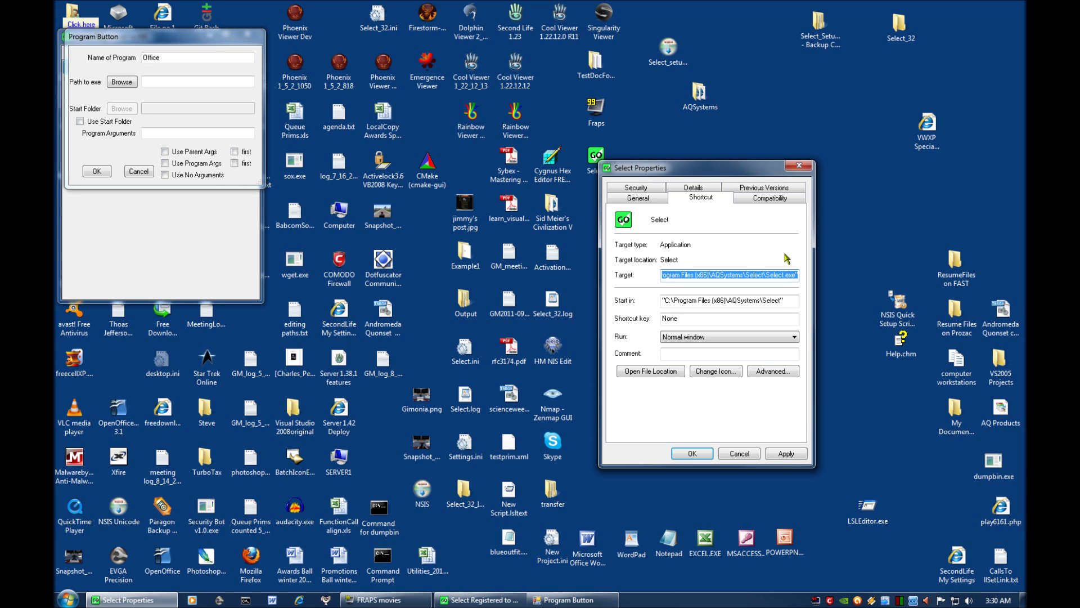
{"action": "left_click", "coordinate": [732, 457]}
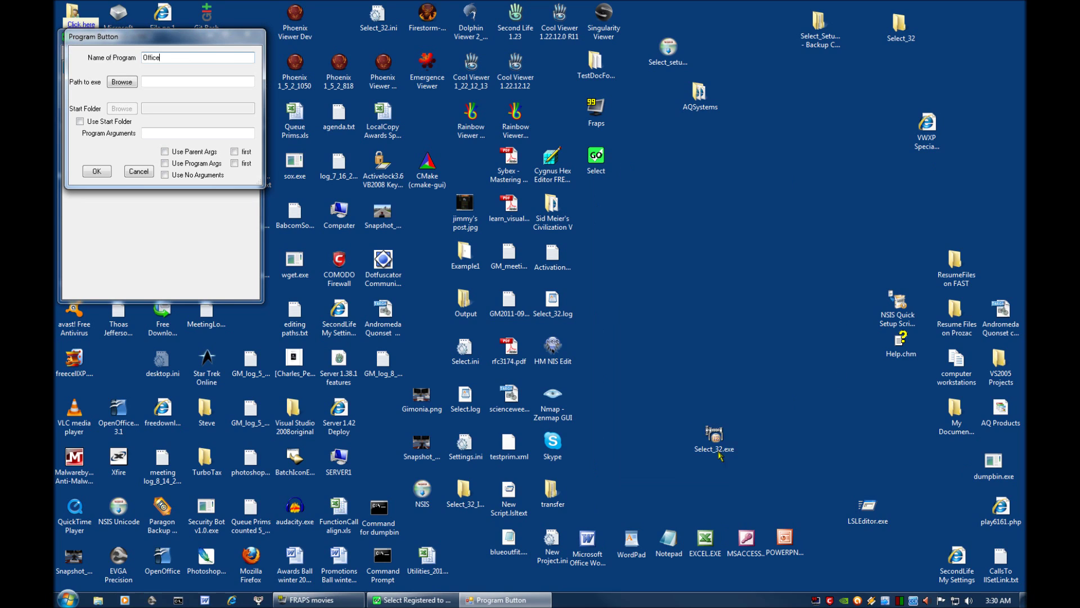
Paste the copied Select.exe path as the Office button's executable path and remove the quotation marks around it
{"action": "left_click", "coordinate": [155, 82]}
{"action": "right_click", "coordinate": [155, 82]}
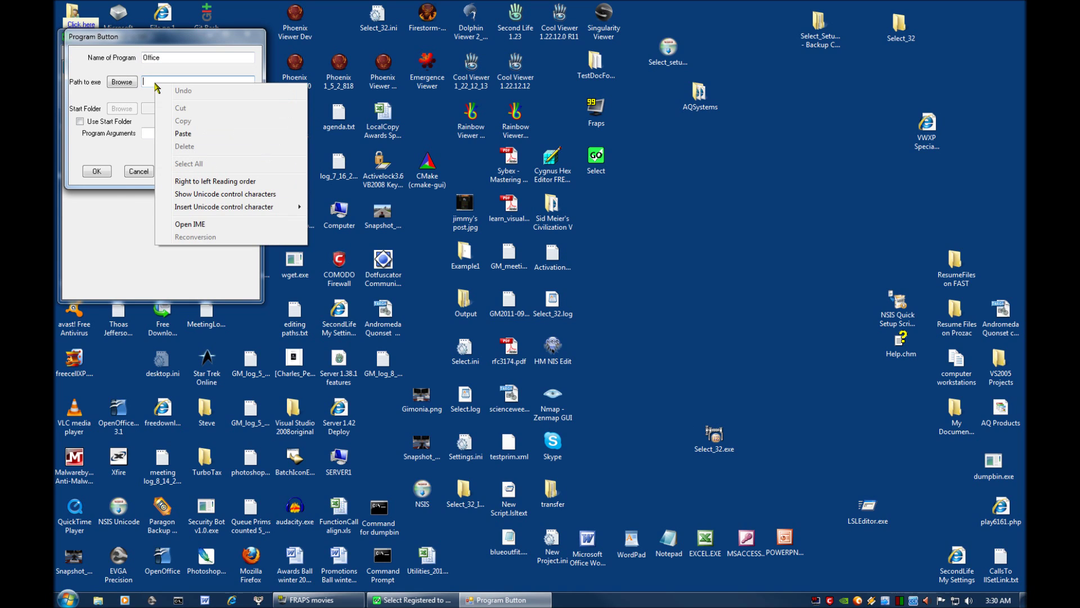
{"action": "left_click", "coordinate": [187, 135]}
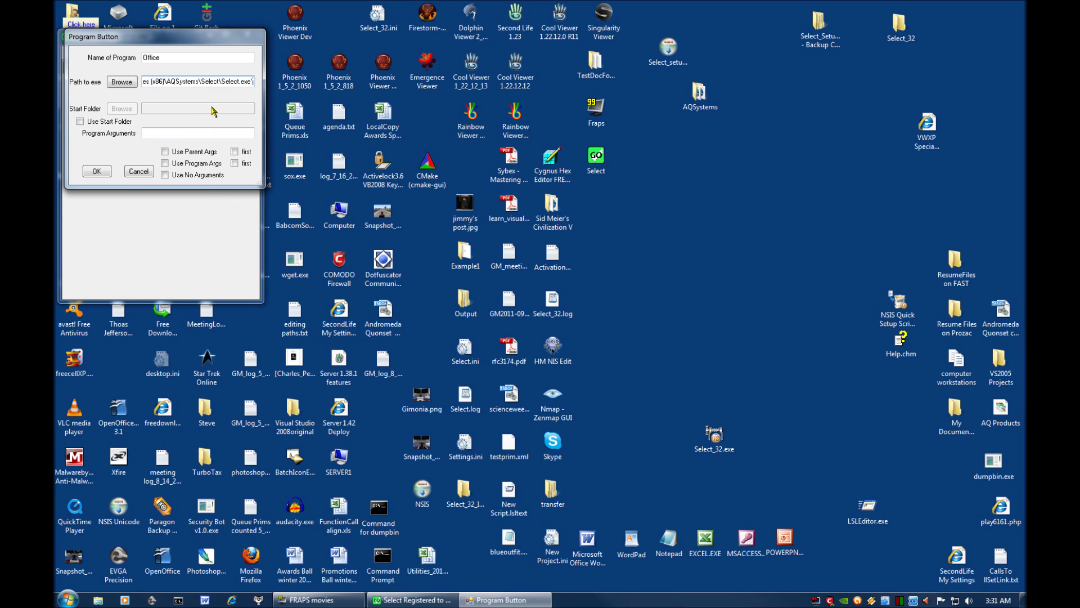
{"action": "key", "text": "BackSpace"}
{"action": "key", "text": "Home"}
{"action": "key", "text": "Delete"}
Enter the program argument that opens the Office menu, enable Use Program Args, and save the Office button
{"action": "left_click", "coordinate": [153, 133]}
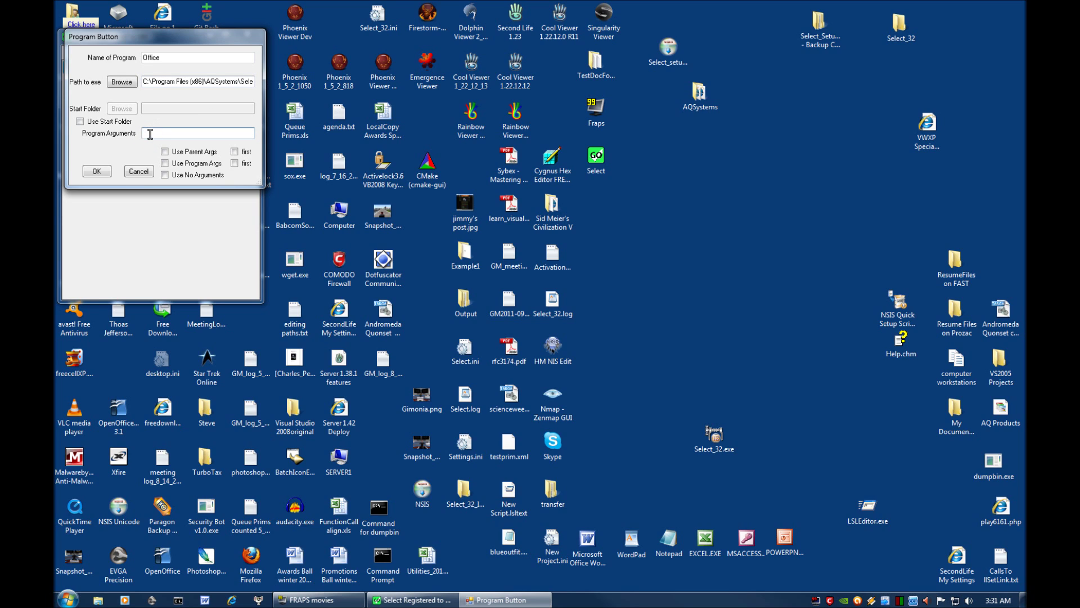
{"action": "type", "text": "0"}
{"action": "left_click", "coordinate": [163, 164]}
{"action": "left_click", "coordinate": [96, 172]}
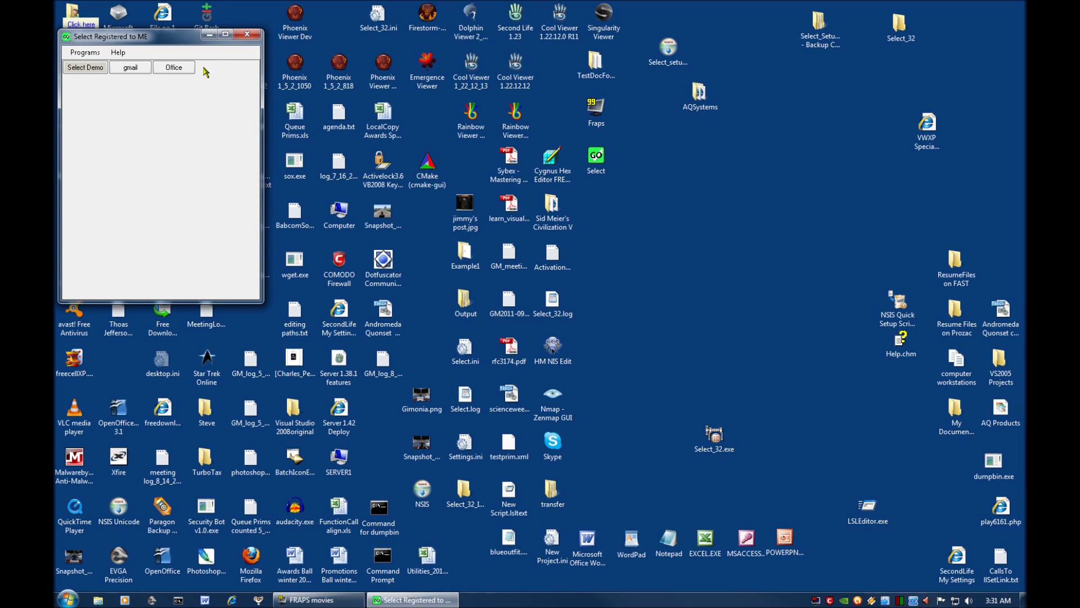
Save the main Select menu, and launch the Office menu from its new button, placing its window beside the main menu
{"action": "left_click", "coordinate": [78, 57]}
{"action": "left_click", "coordinate": [83, 104]}
{"action": "left_click", "coordinate": [174, 68]}
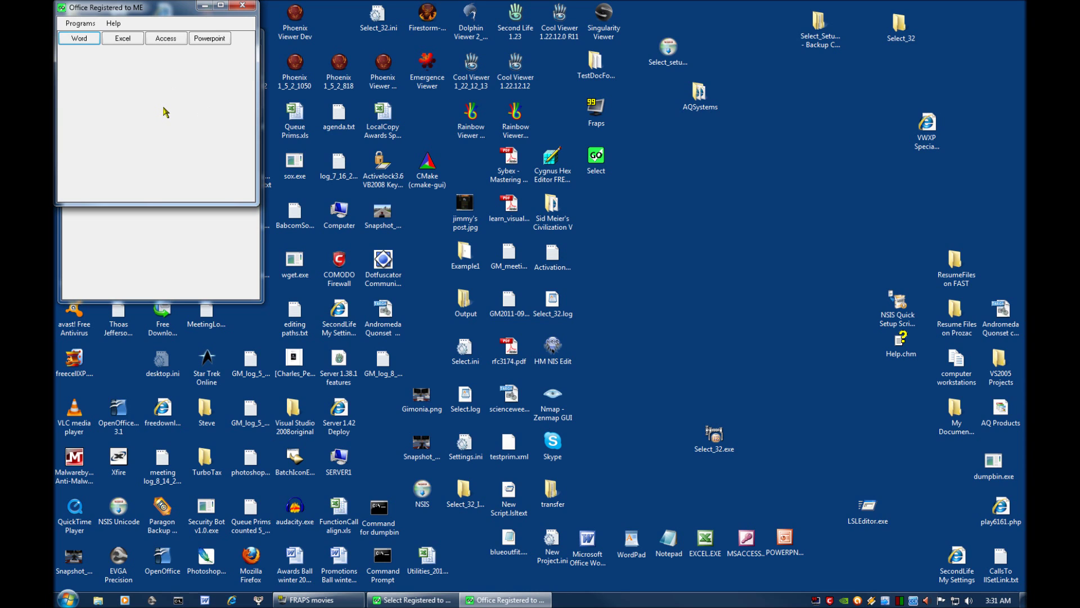
{"action": "left_click_drag", "start_coordinate": [173, 14], "coordinate": [392, 43]}
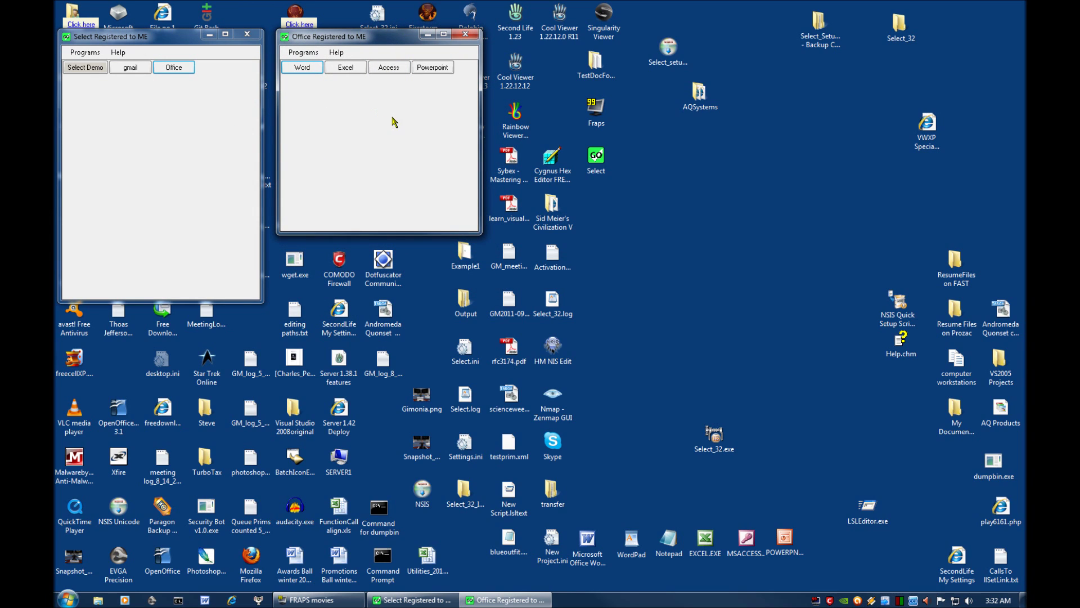
Test the Office menu's Word button by launching Word, closing it, and dismissing the program path message
{"action": "left_click", "coordinate": [308, 69]}
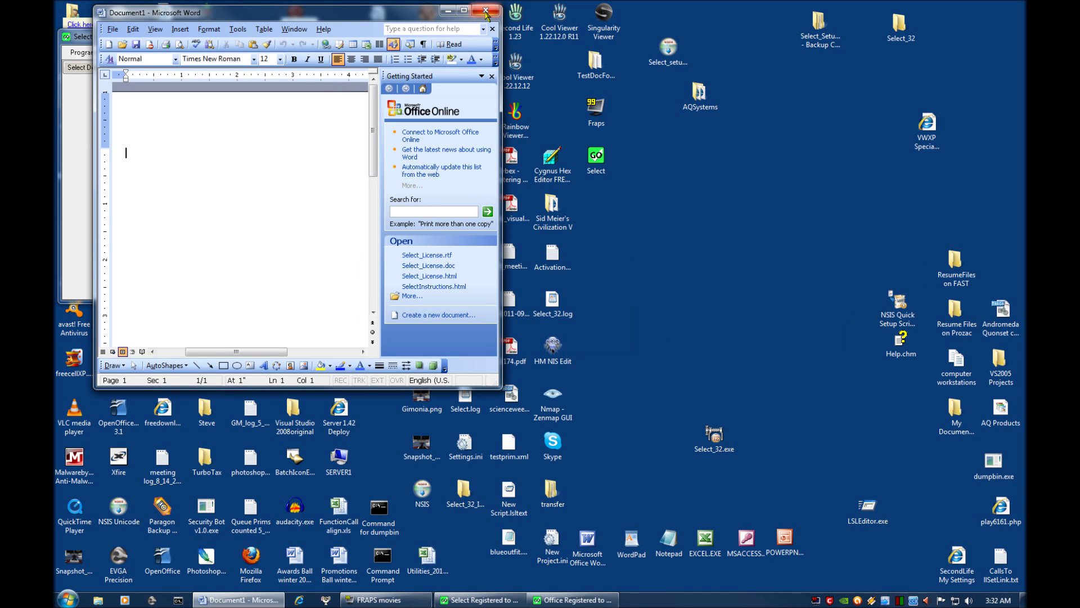
{"action": "left_click", "coordinate": [485, 11]}
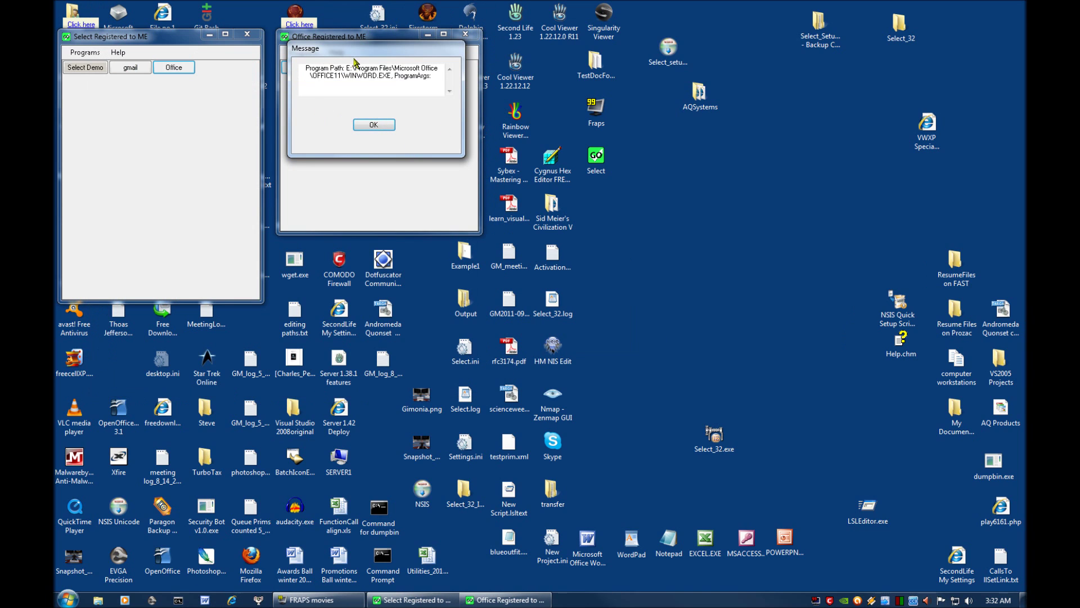
{"action": "left_click", "coordinate": [374, 126]}
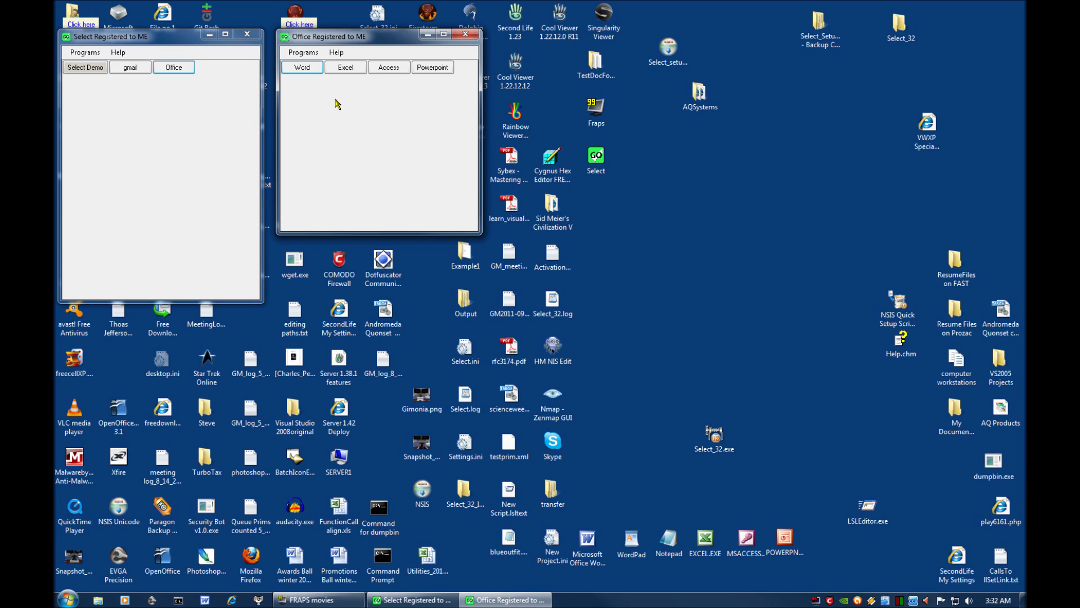
Turn off Show messages in the Office menu's options and confirm the change
{"action": "left_click", "coordinate": [305, 53]}
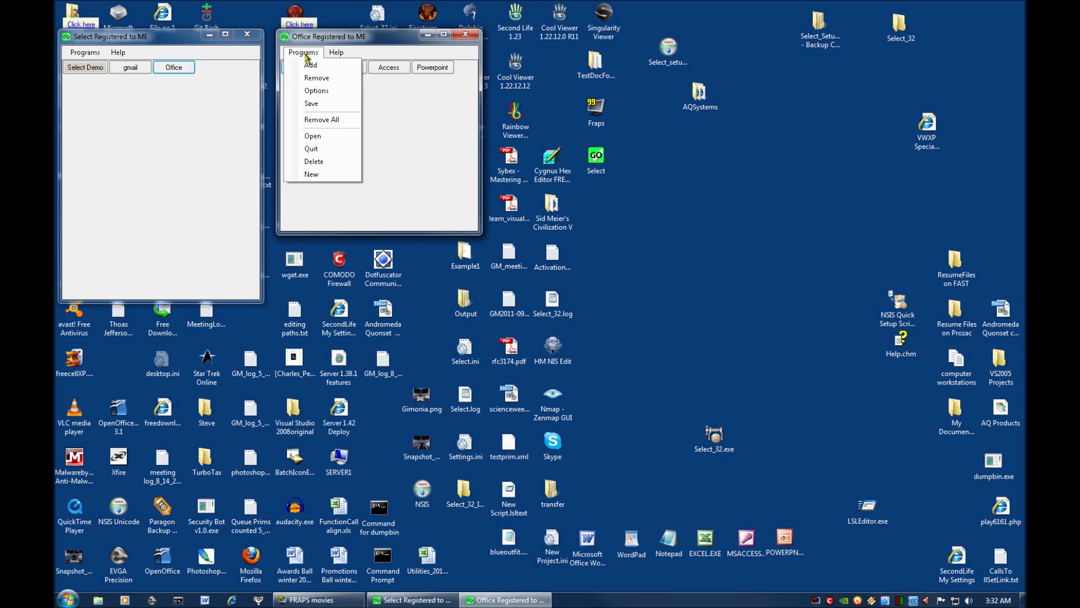
{"action": "left_click", "coordinate": [301, 91]}
{"action": "left_click", "coordinate": [308, 142]}
{"action": "left_click", "coordinate": [310, 142]}
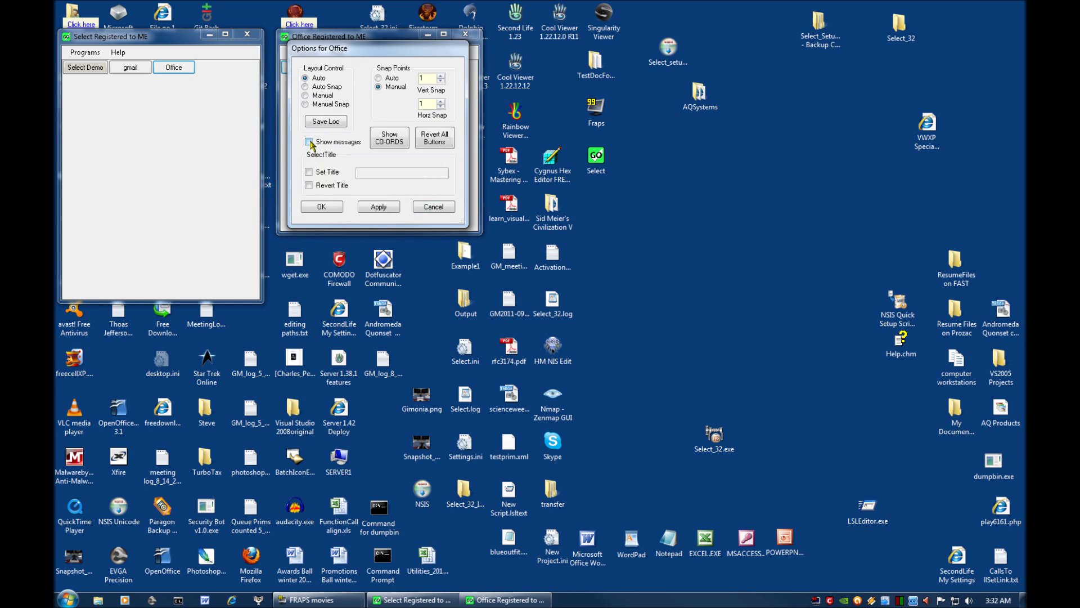
{"action": "left_click", "coordinate": [322, 207]}
Test the Office menu's Word, Excel, Access and Powerpoint buttons by launching each program and closing it again
{"action": "left_click", "coordinate": [304, 69]}
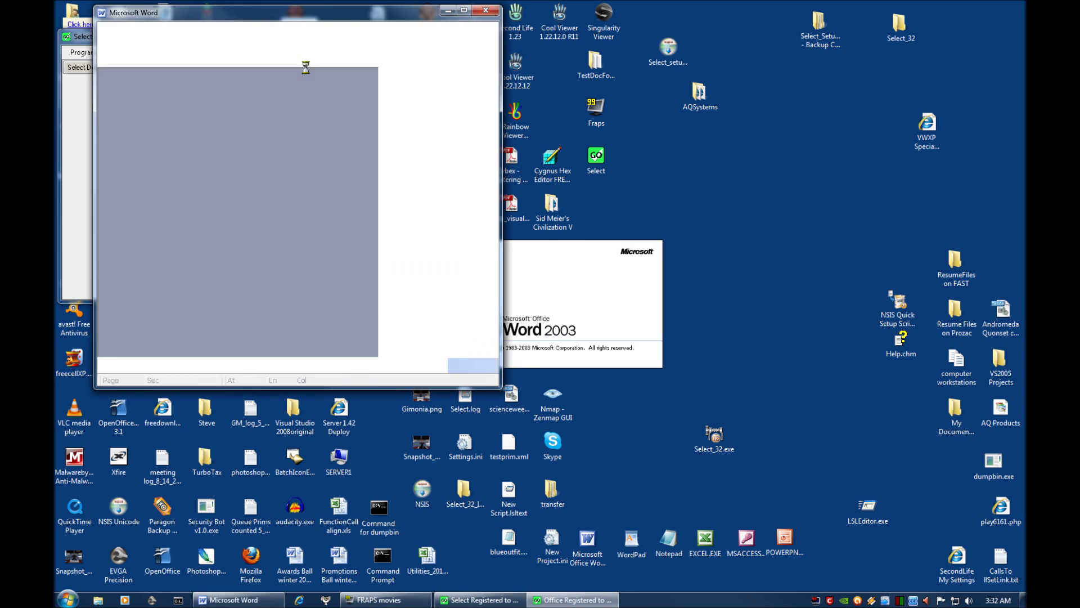
{"action": "left_click", "coordinate": [486, 11]}
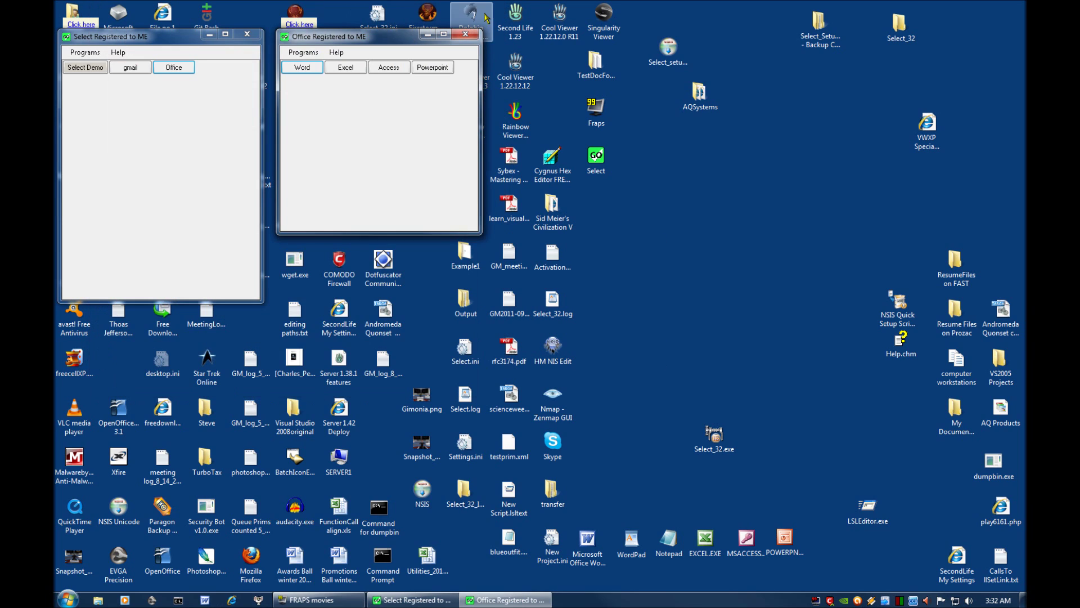
{"action": "left_click", "coordinate": [346, 68]}
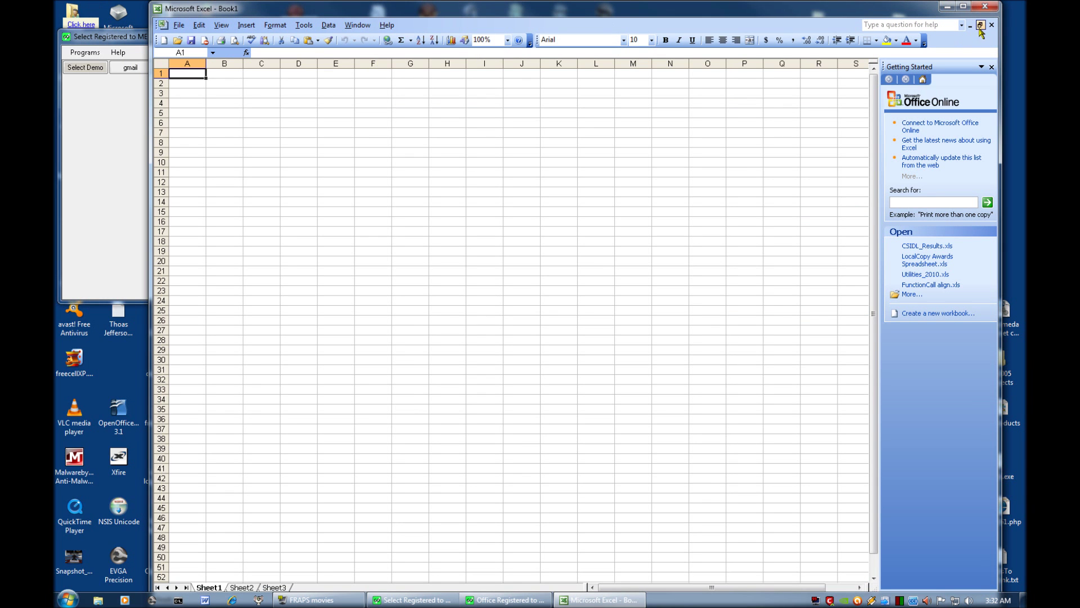
{"action": "left_click", "coordinate": [985, 6]}
{"action": "left_click", "coordinate": [389, 69]}
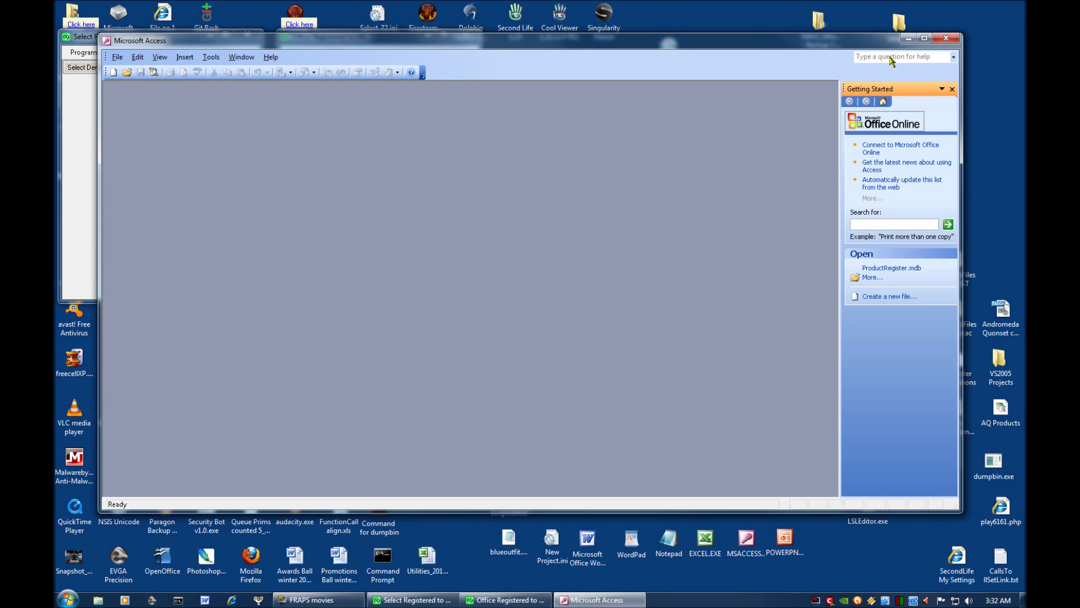
{"action": "left_click", "coordinate": [946, 37]}
{"action": "left_click", "coordinate": [433, 68]}
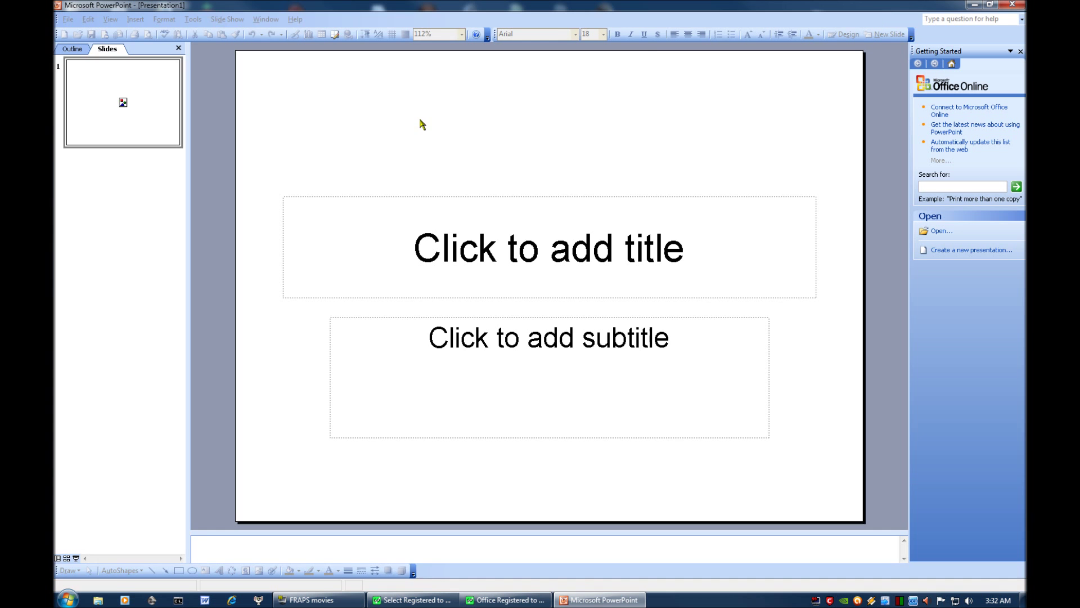
{"action": "left_click", "coordinate": [1013, 5]}
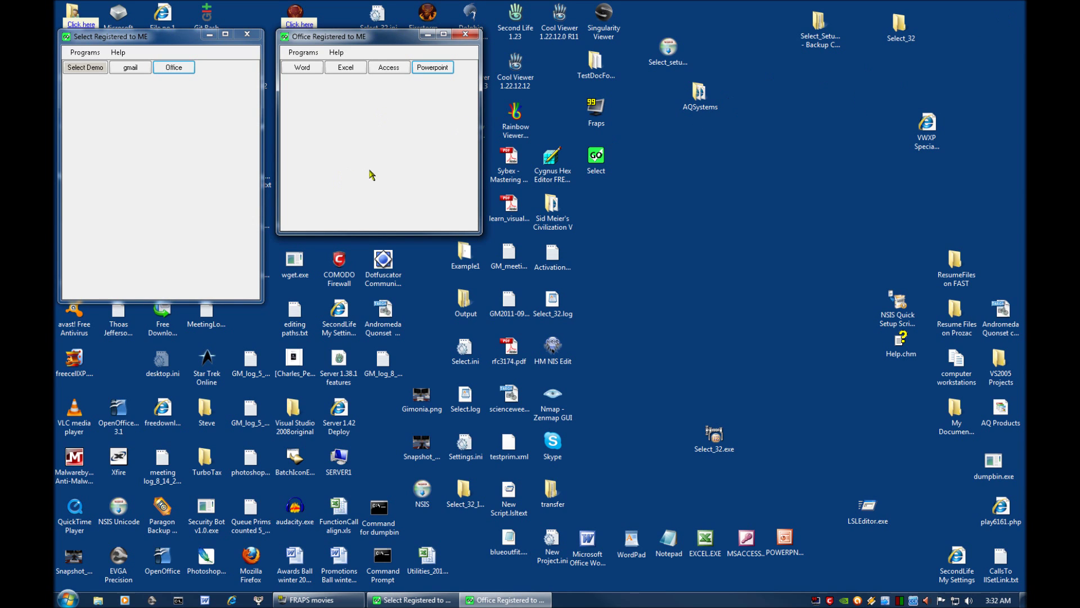
Close the Office menu, quit the main Select menu, and restart Select from its desktop shortcut
{"action": "left_click", "coordinate": [466, 34]}
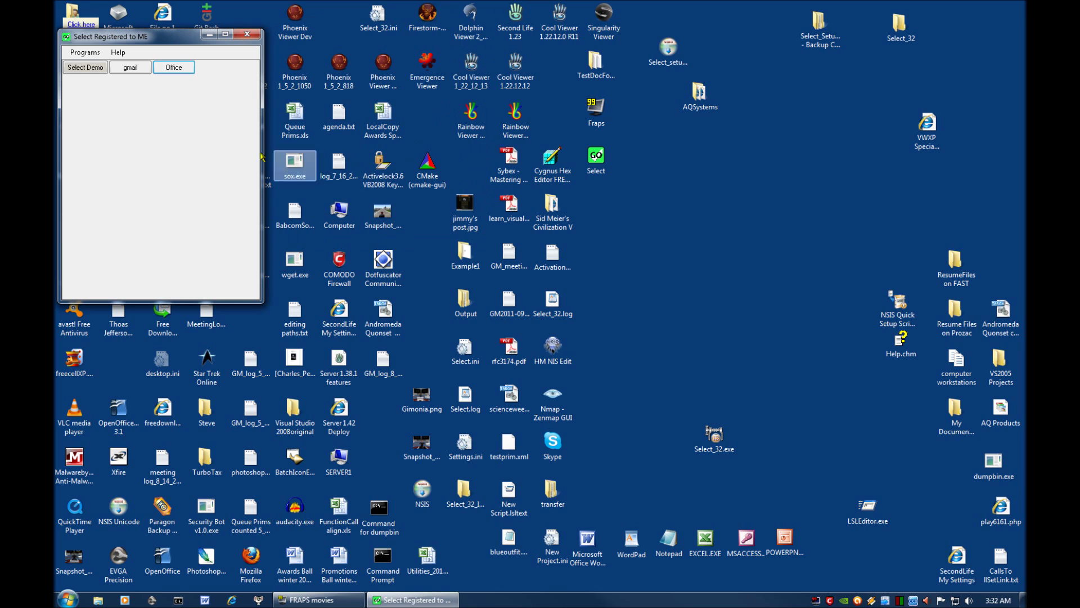
{"action": "left_click", "coordinate": [84, 53]}
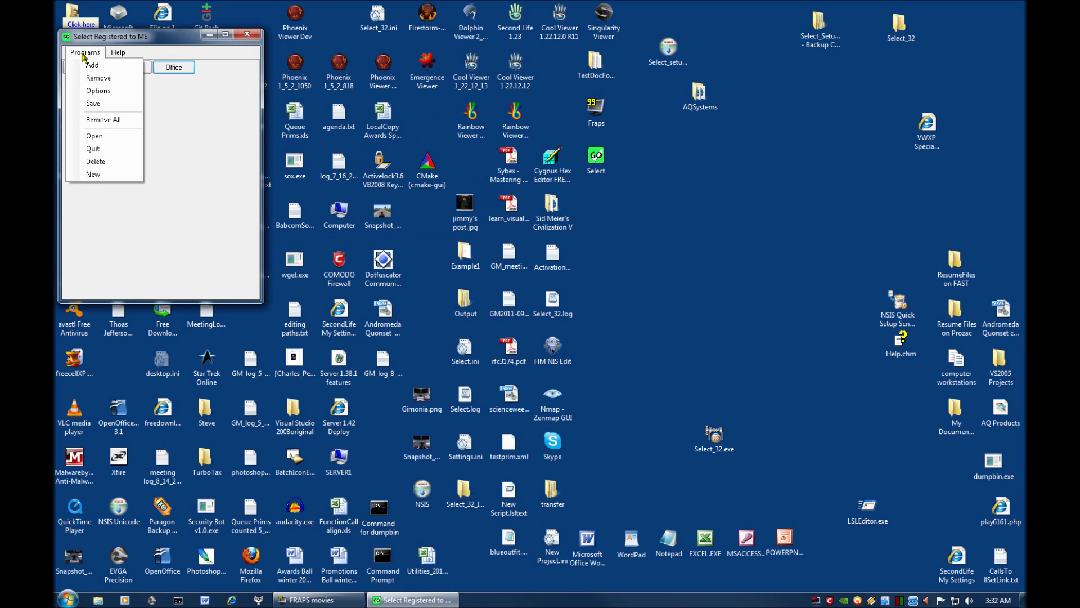
{"action": "left_click", "coordinate": [94, 153]}
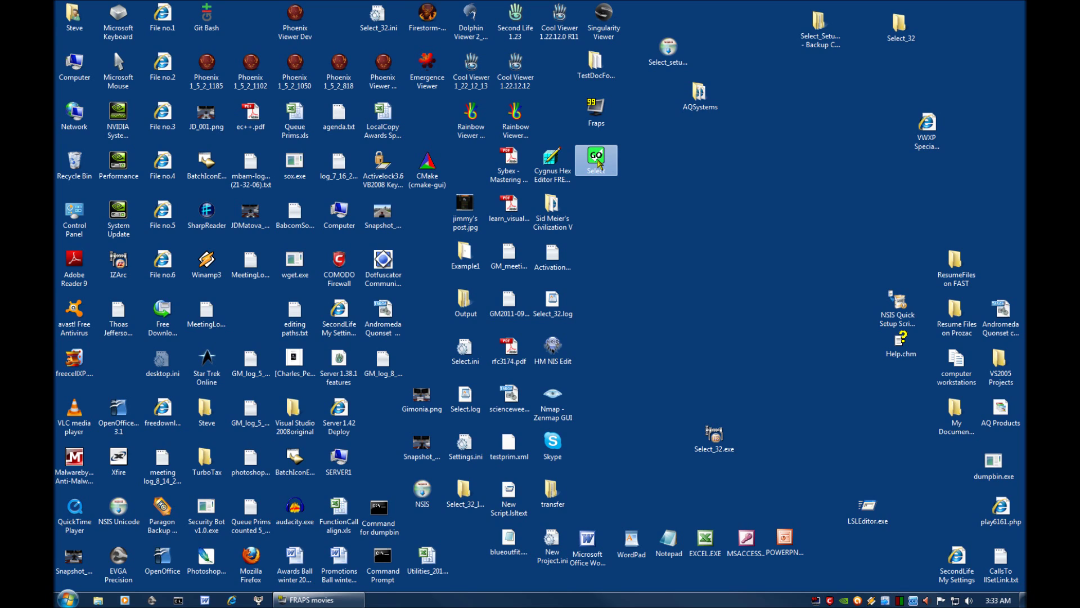
{"action": "double_click", "coordinate": [598, 163]}
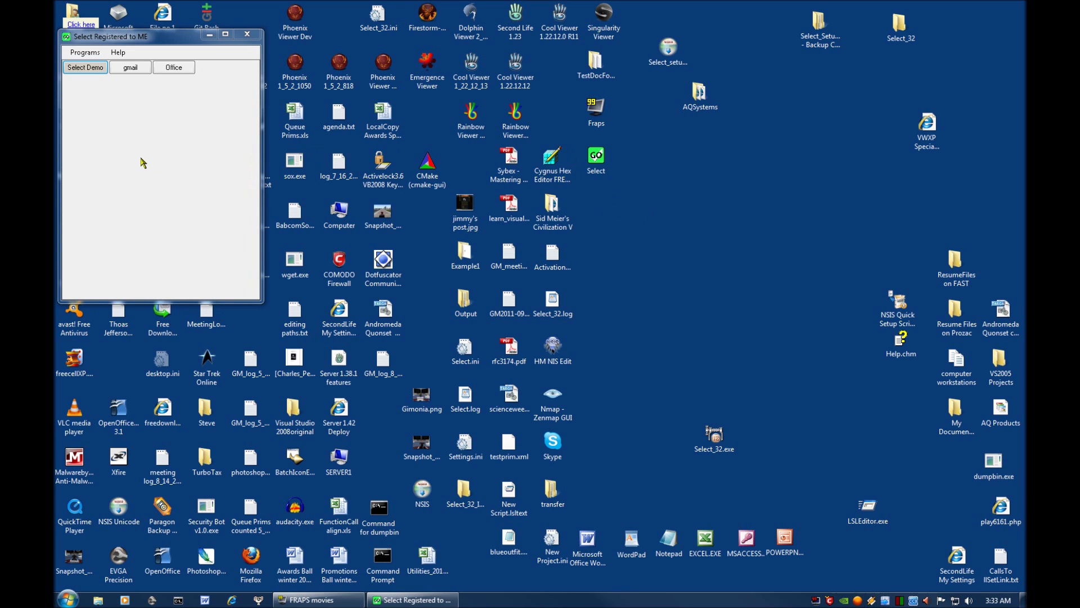